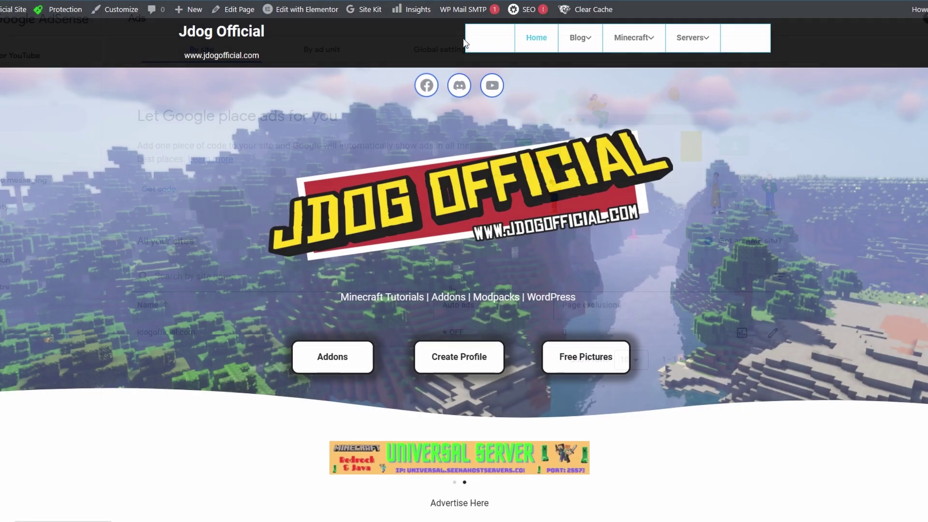
# Scroll the Jdog Official homepage down to the Gaming Blog section
pyautogui.scroll(-2, 367, 45)
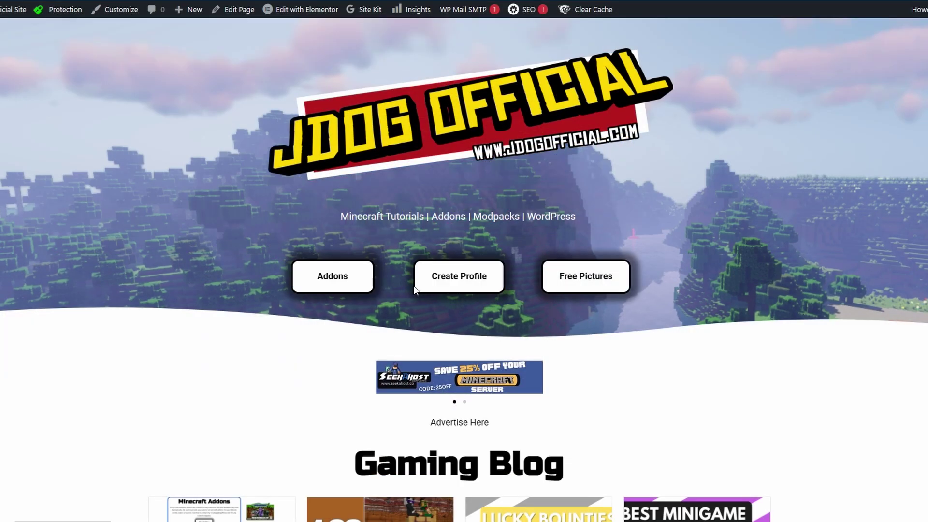
pyautogui.scroll(-5, 433, 239)
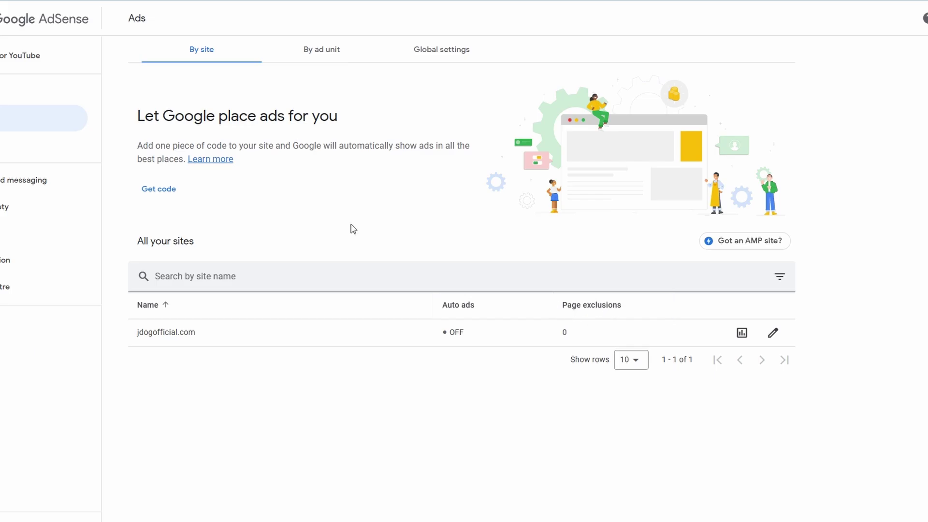
# Show the By ad unit view with Display, In-feed, In-article, Multiplex cards and five existing units
pyautogui.click(311, 54)
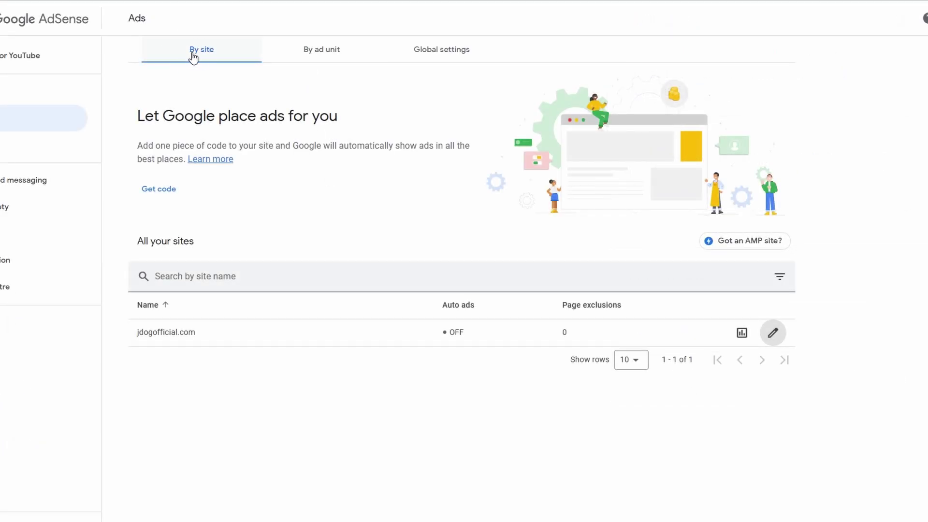
pyautogui.click(321, 57)
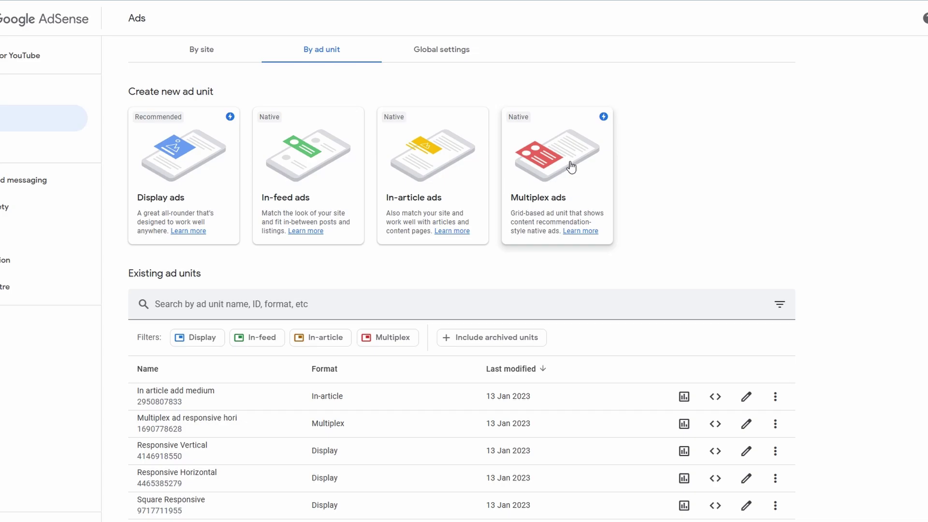
pyautogui.scroll(-1, 570, 166)
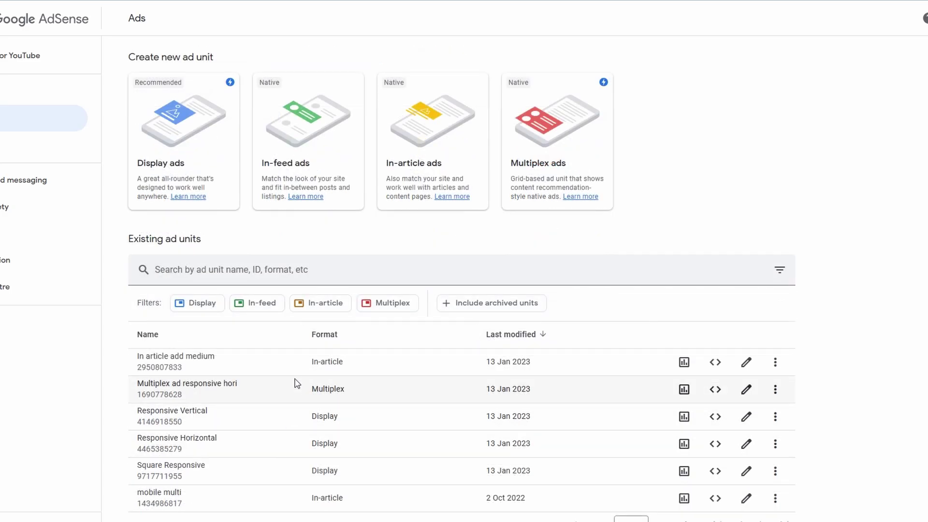
pyautogui.scroll(1, 601, 193)
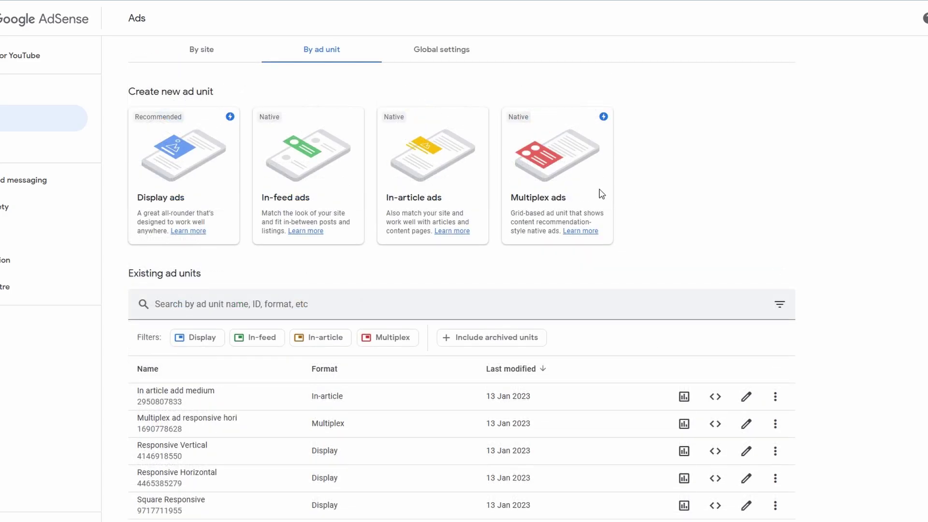
pyautogui.click(175, 183)
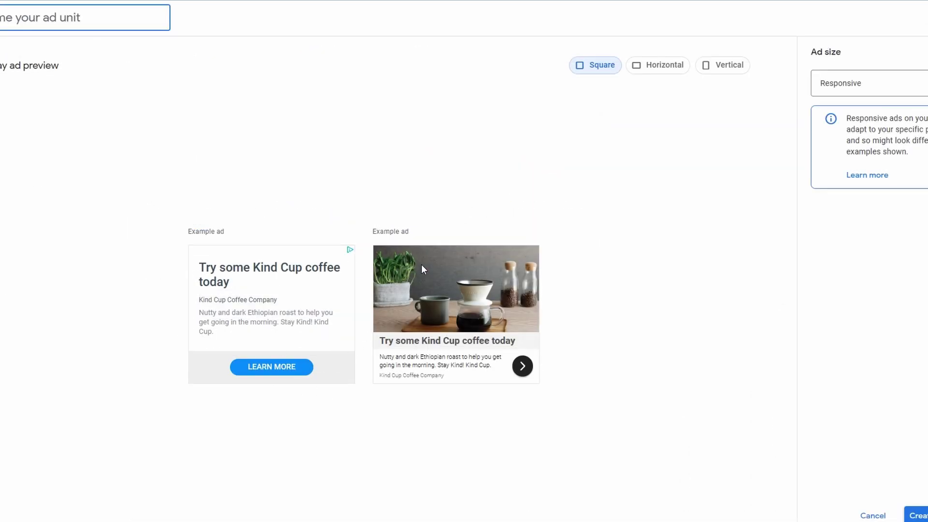
pyautogui.click(673, 68)
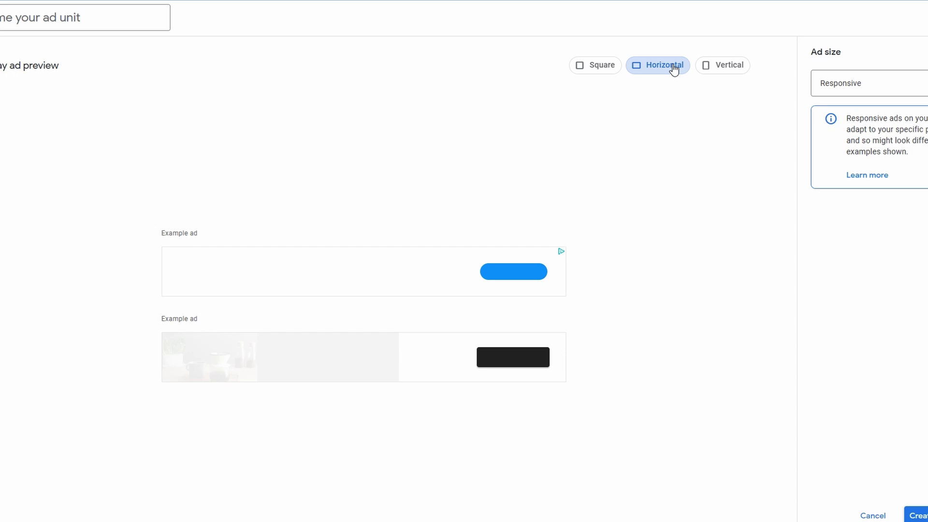
pyautogui.click(709, 66)
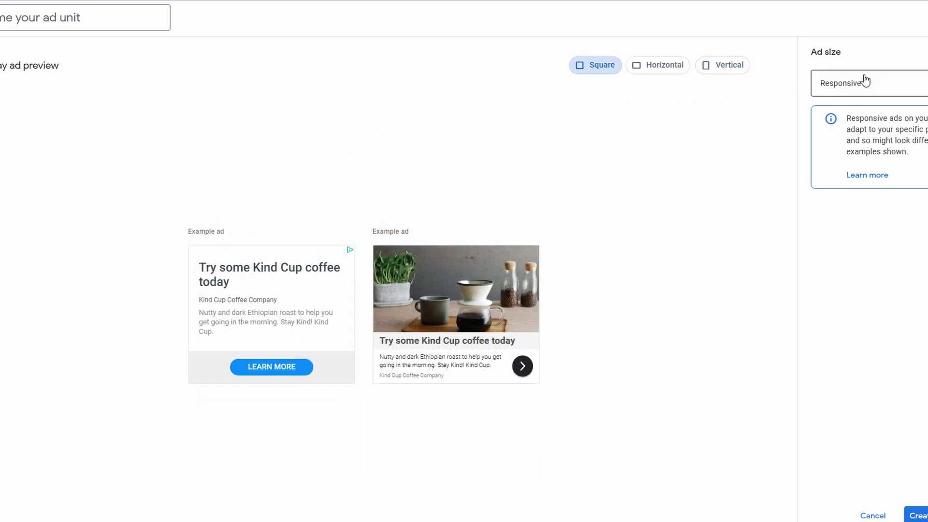
pyautogui.click(922, 86)
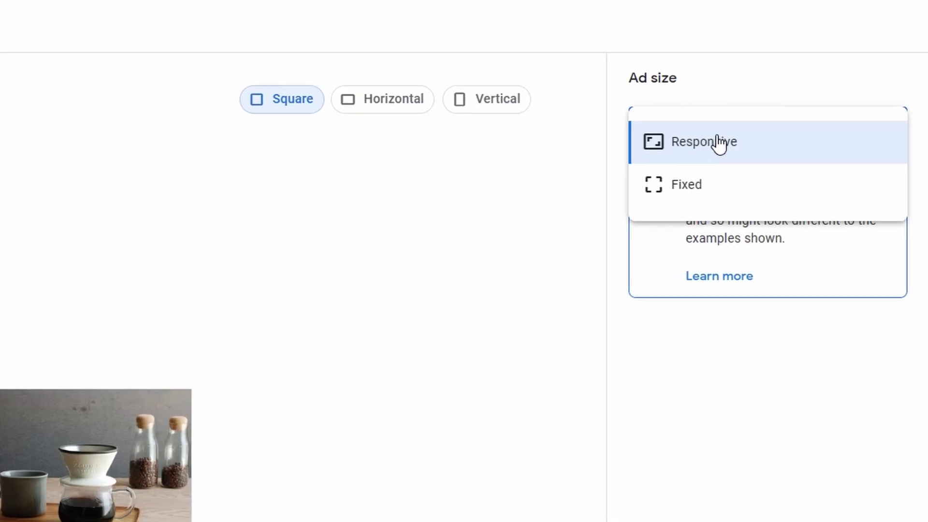
pyautogui.click(706, 184)
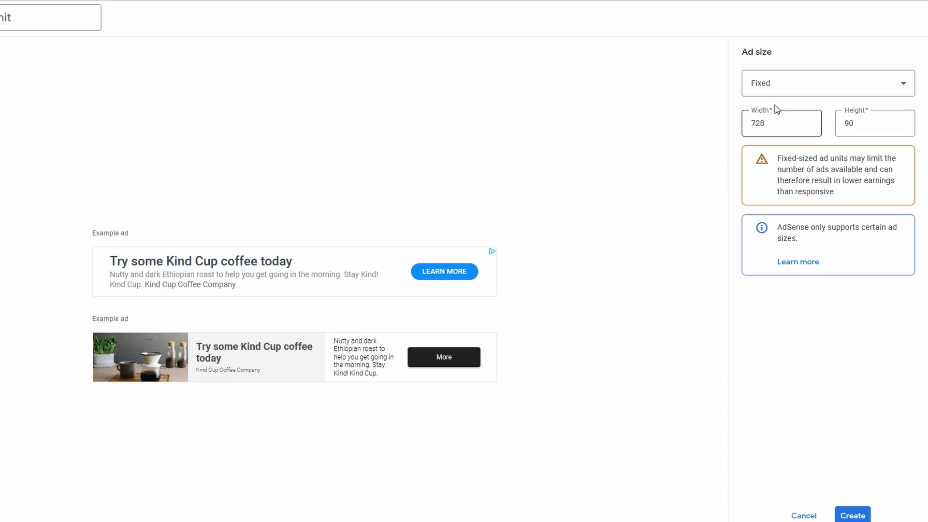
pyautogui.click(780, 87)
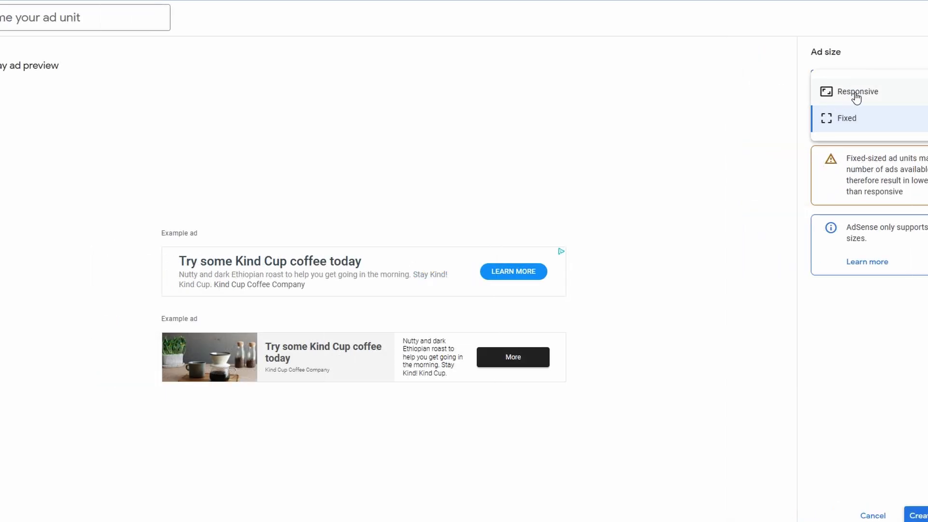
pyautogui.click(856, 93)
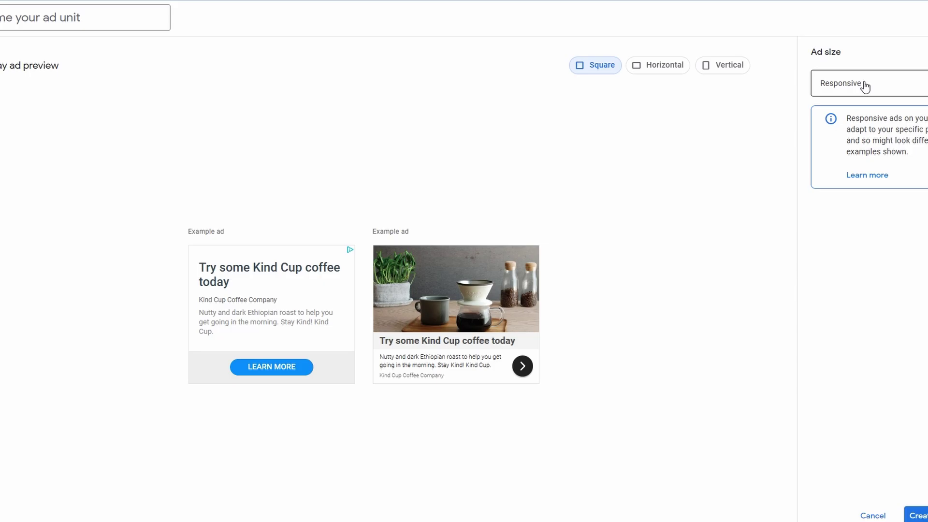
pyautogui.click(139, 18)
pyautogui.write('Square Responsive')
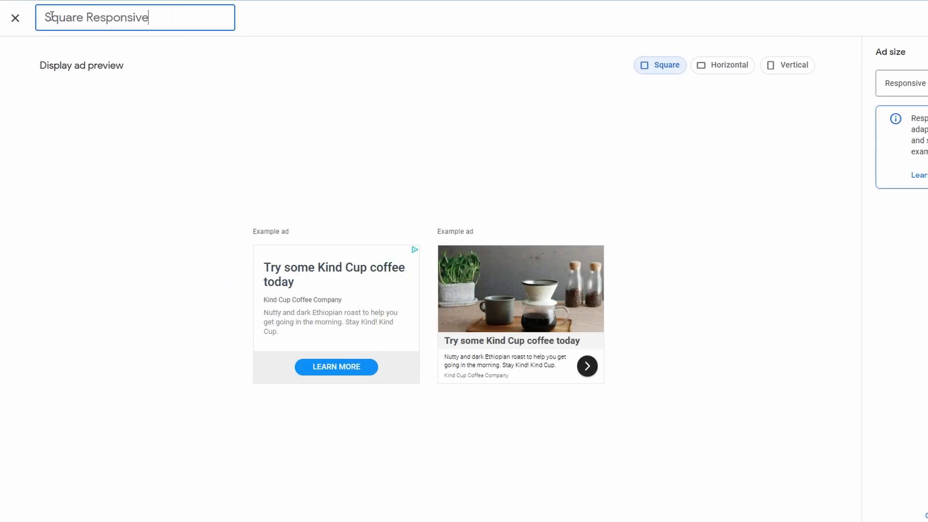
pyautogui.moveTo(46, 18); pyautogui.dragTo(162, 13)
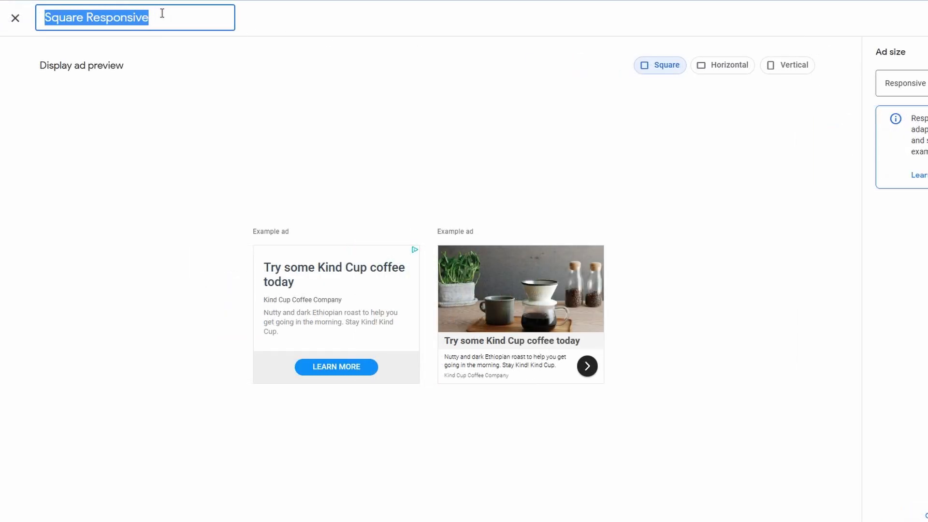
pyautogui.click(162, 13)
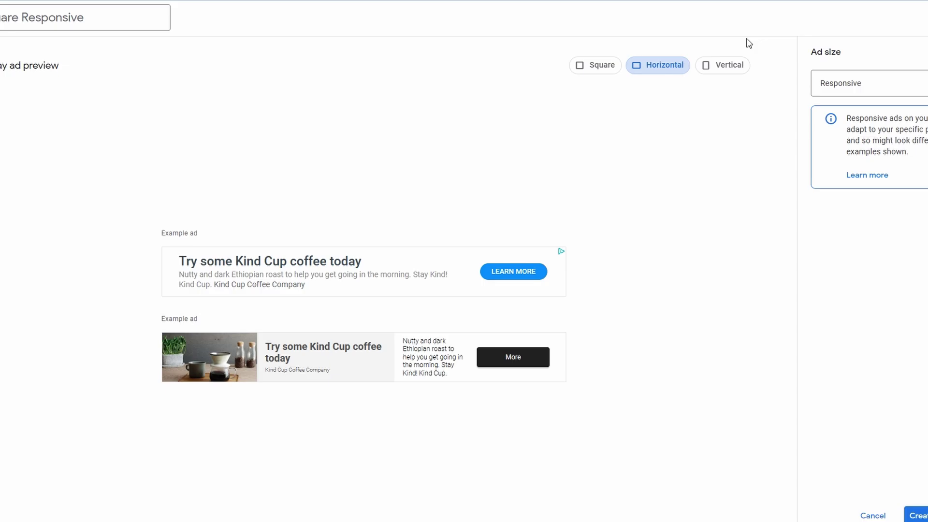
pyautogui.click(738, 65)
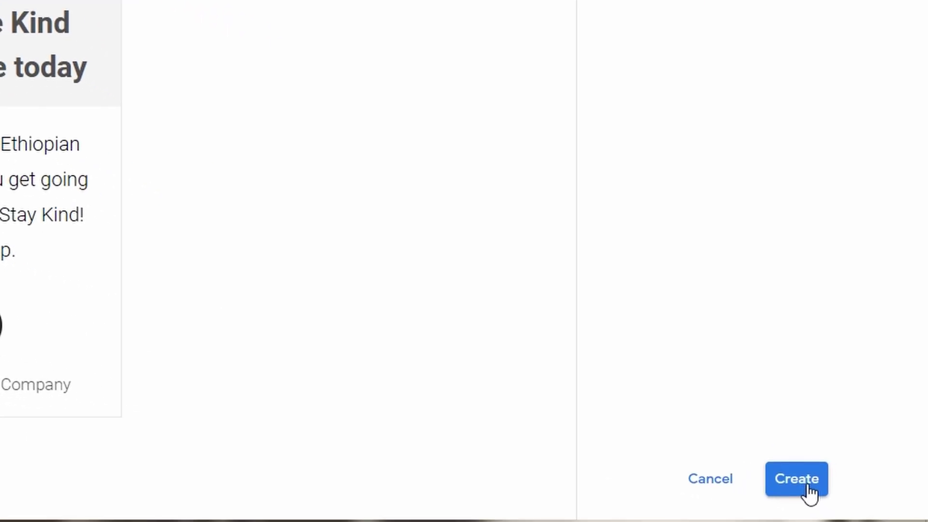
pyautogui.click(798, 479)
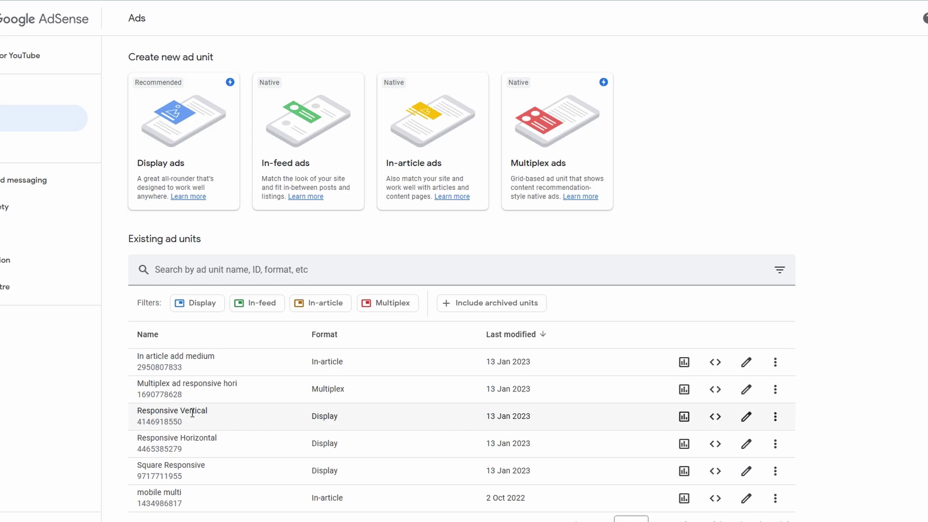
# Start a new In-feed ad and skip past its introduction slides
pyautogui.scroll(1, 293, 184)
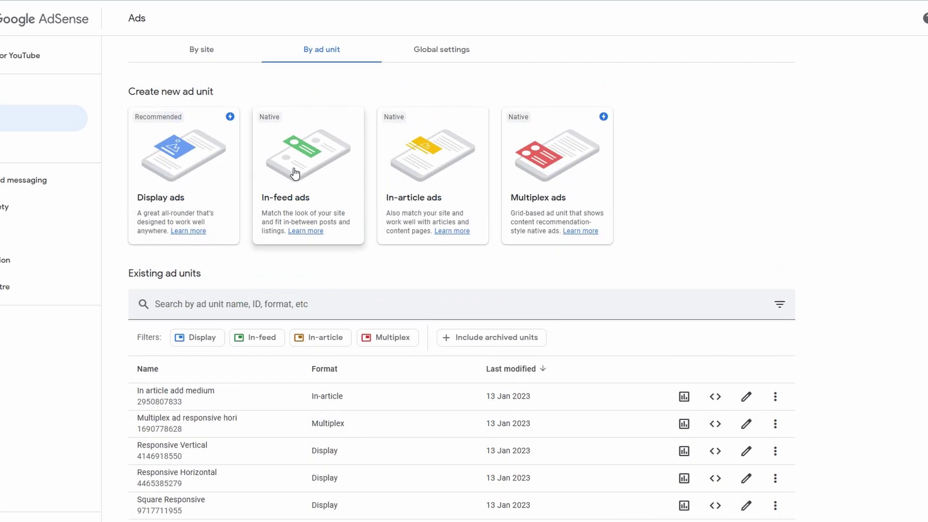
pyautogui.click(294, 173)
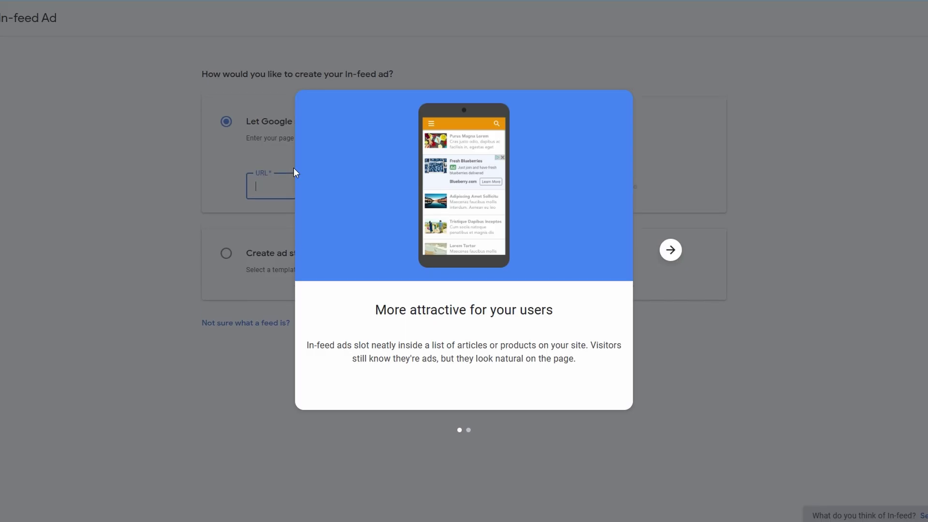
pyautogui.click(669, 249)
pyautogui.click(464, 389)
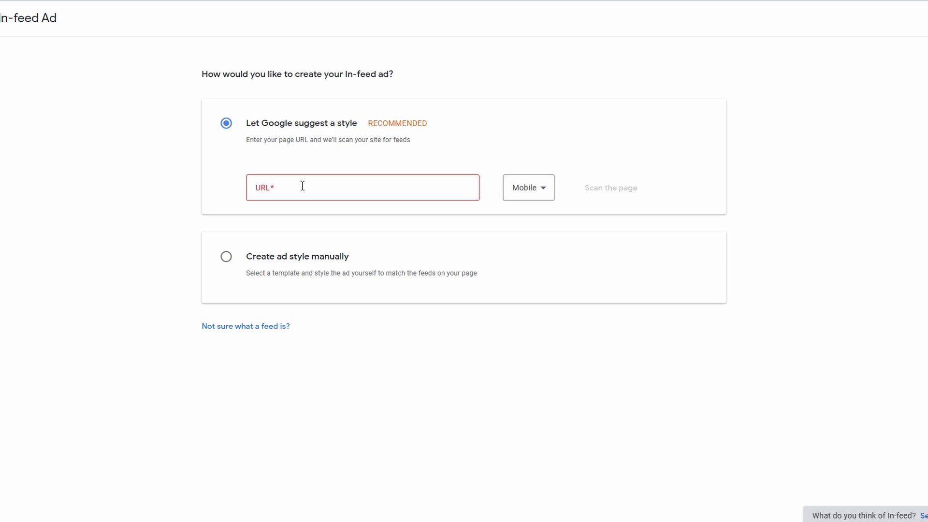
# Keep Mobile as the scan device and style the ad manually with the Title above template
pyautogui.click(532, 191)
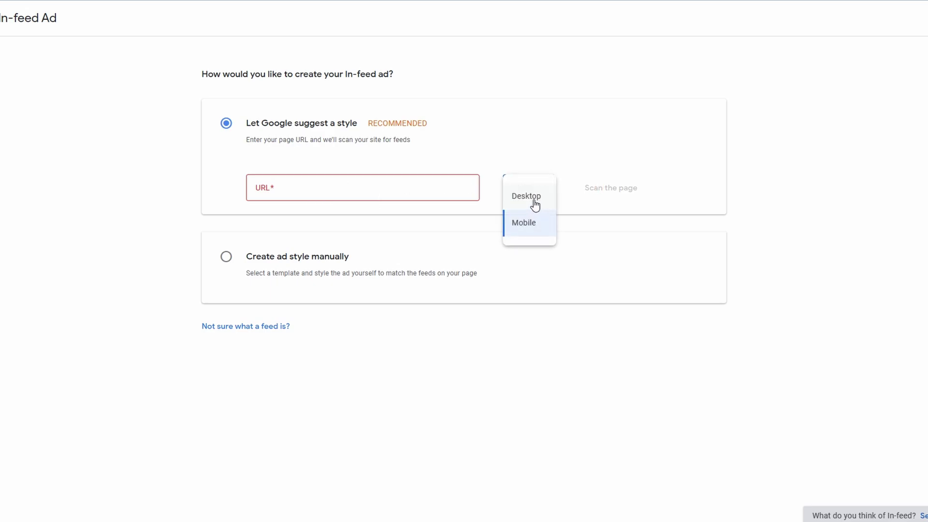
pyautogui.click(602, 134)
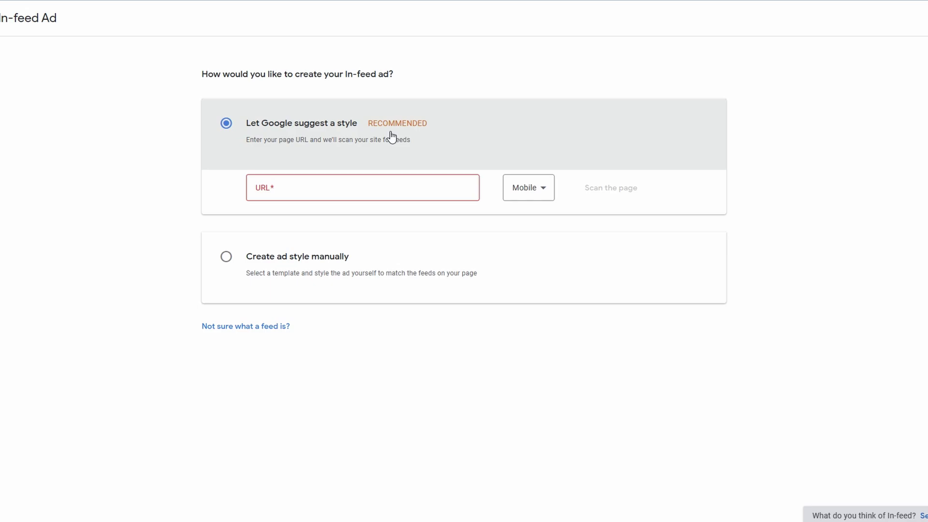
pyautogui.click(225, 257)
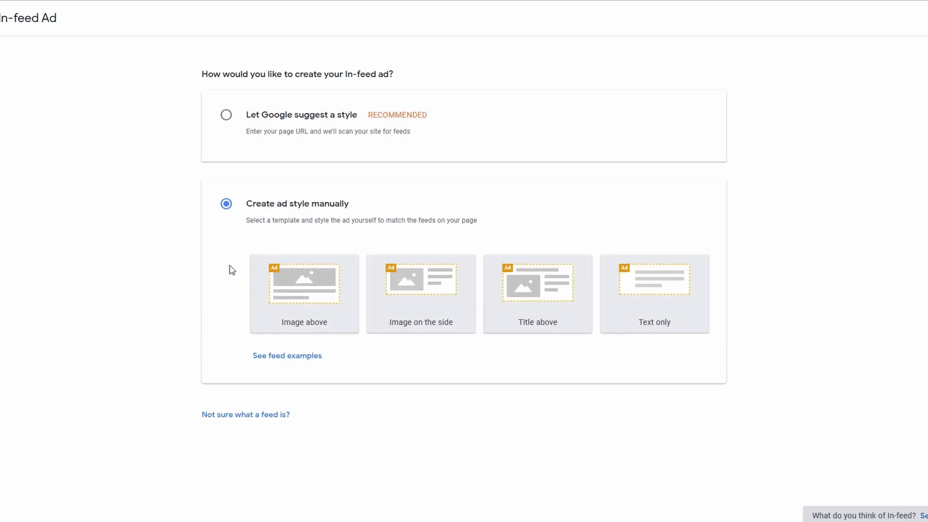
pyautogui.click(543, 302)
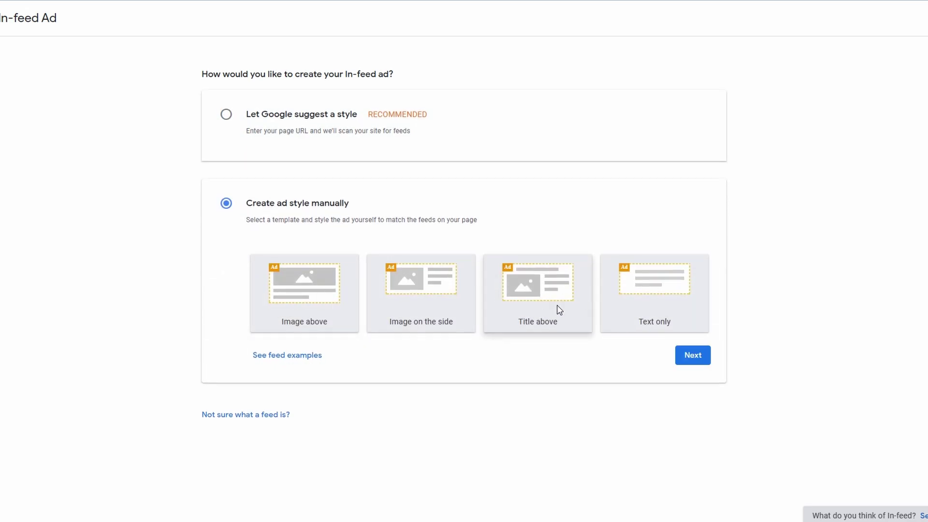
# Continue to the style editor, widen the In-feed preview to 658 px, then start an In-article ad
pyautogui.click(702, 362)
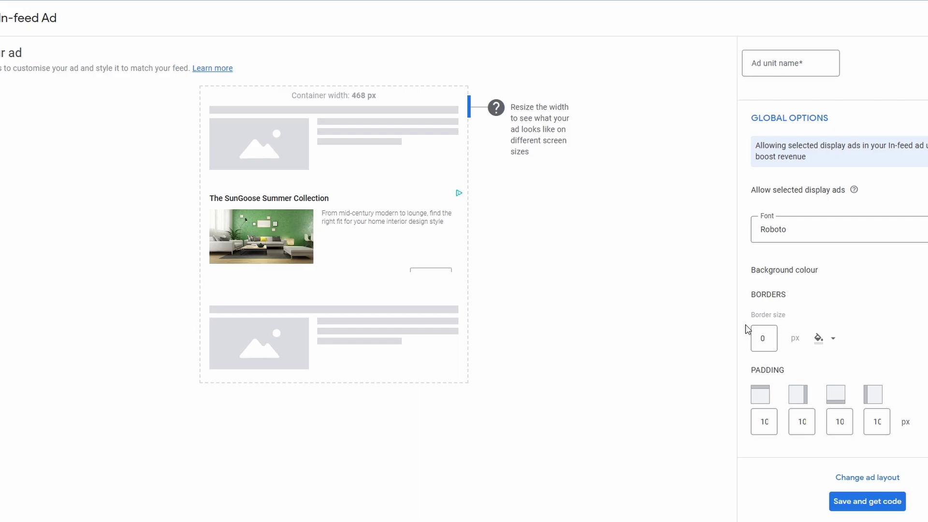
pyautogui.moveTo(471, 112); pyautogui.dragTo(488, 124)
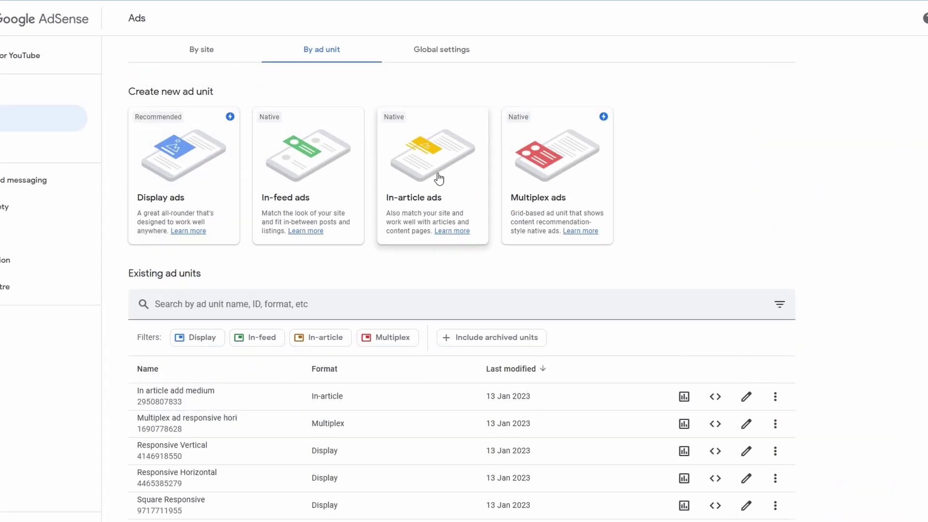
pyautogui.click(438, 179)
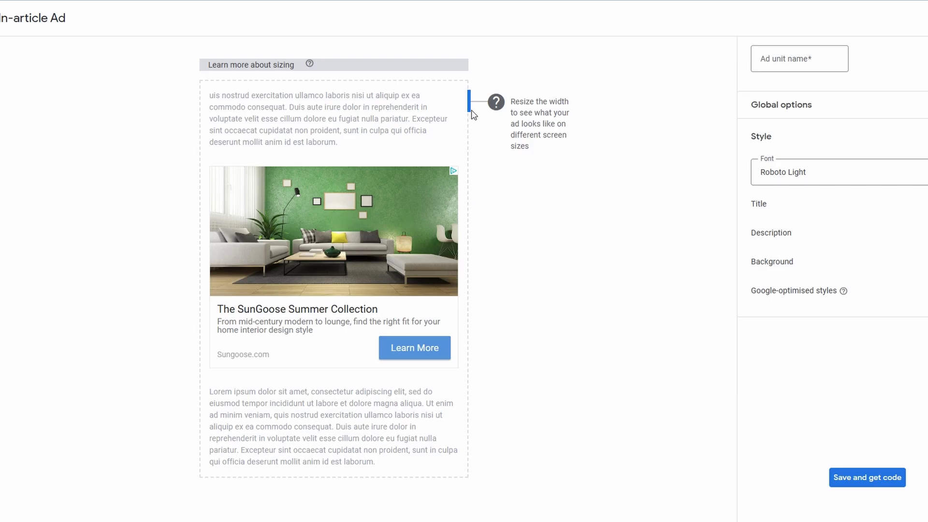
# Resize the In-article ad preview to check it at narrower and medium widths
pyautogui.moveTo(474, 115); pyautogui.dragTo(459, 140)
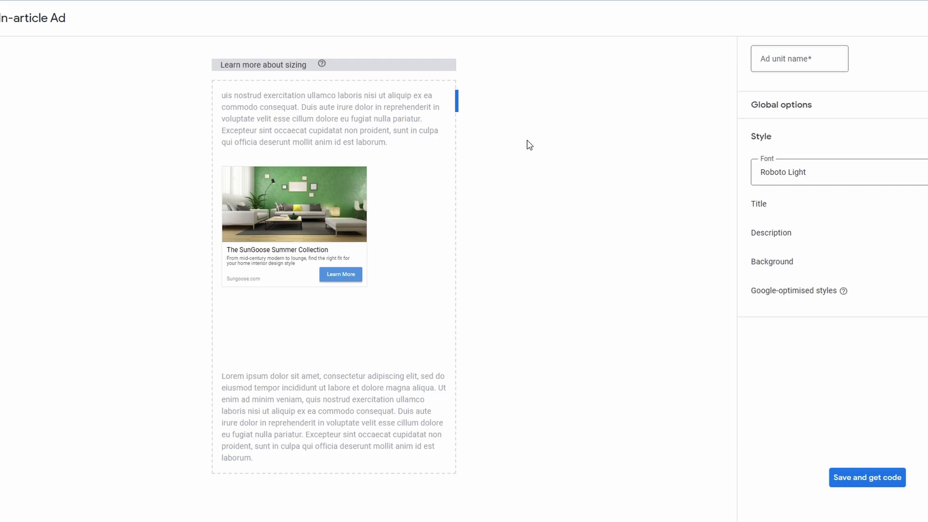
pyautogui.moveTo(529, 145); pyautogui.dragTo(501, 136)
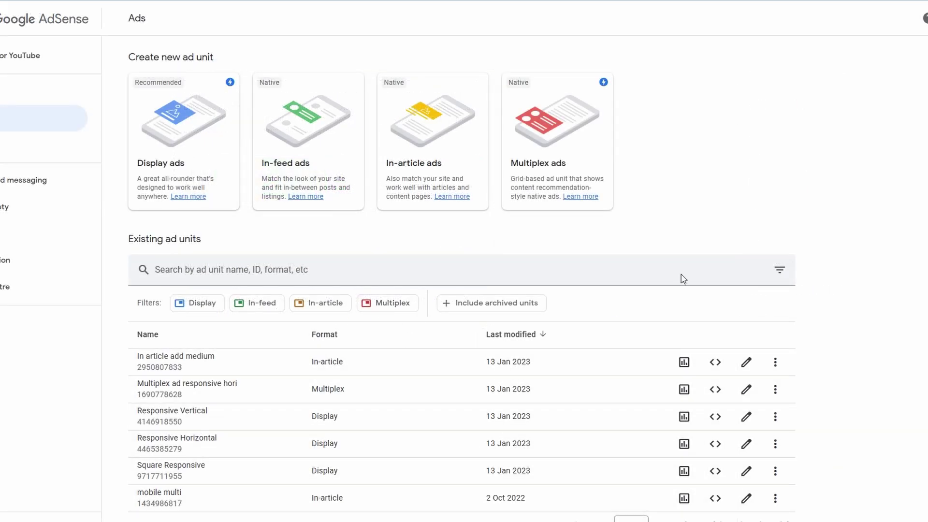
pyautogui.scroll(2, 797, 183)
pyautogui.click(575, 185)
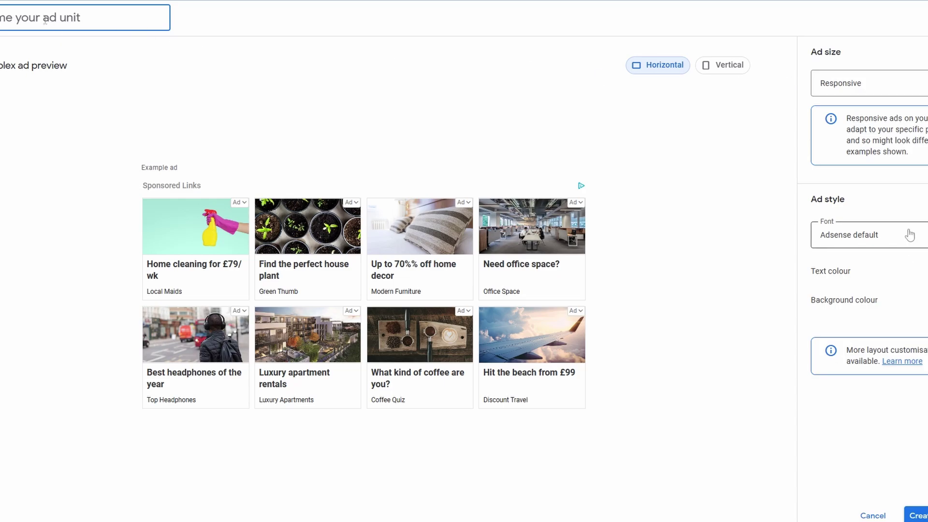
pyautogui.click(920, 515)
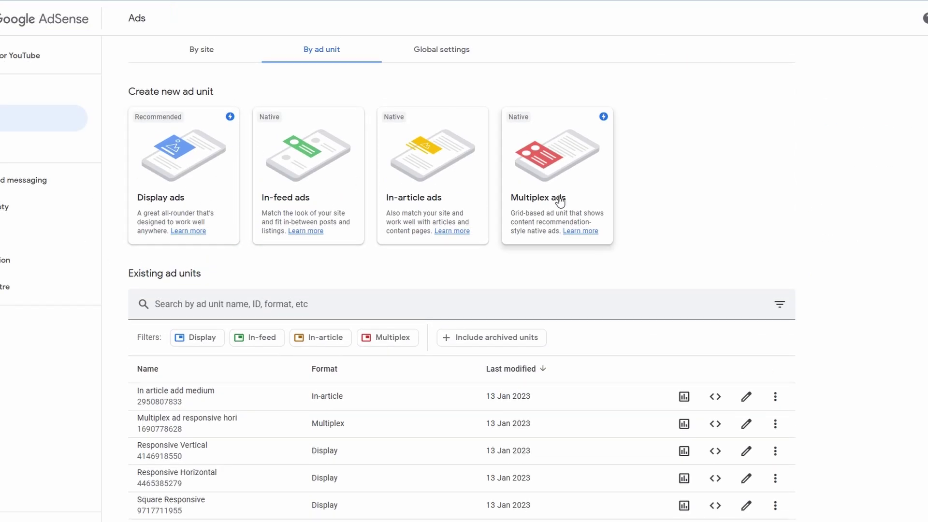
# Scroll the ad units list and show the Archive option for the Square Responsive unit
pyautogui.scroll(-1, 559, 201)
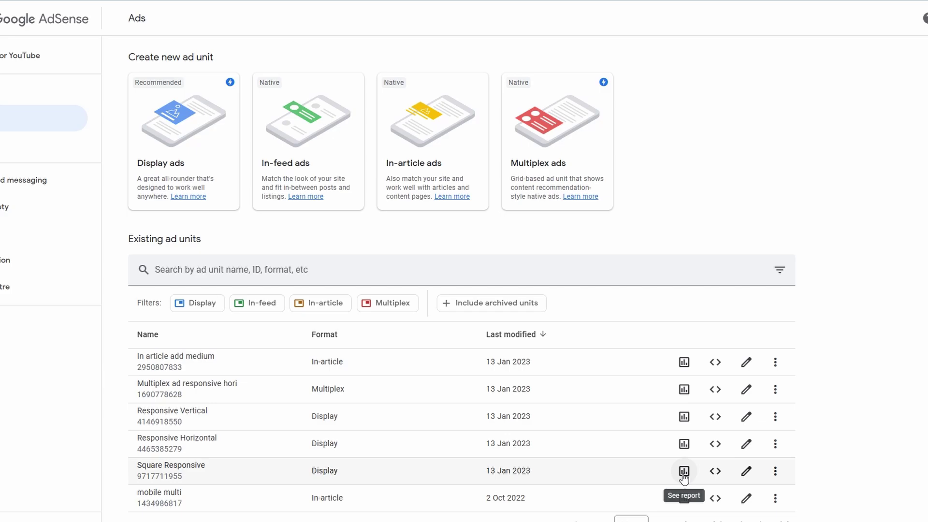
pyautogui.click(775, 471)
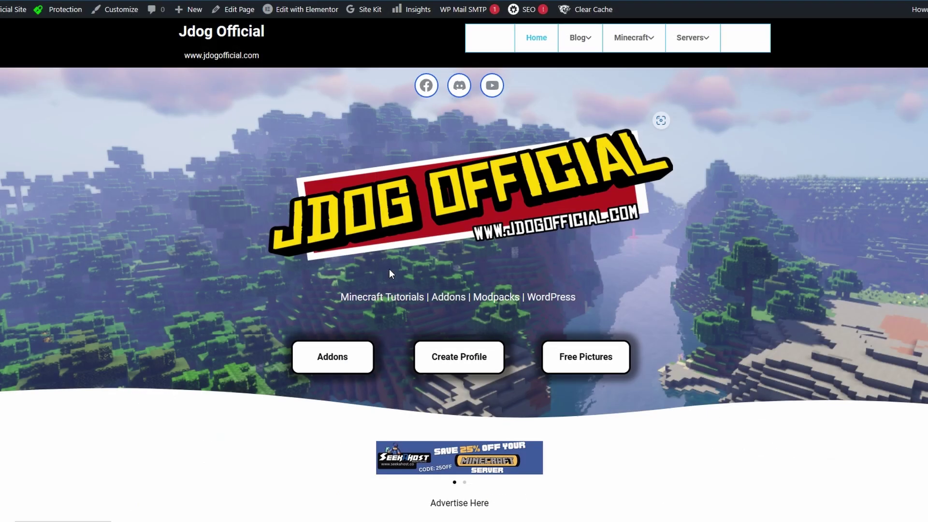
# Scroll the homepage, go to the blog list, and open the /damage command post
pyautogui.scroll(-6, 617, 345)
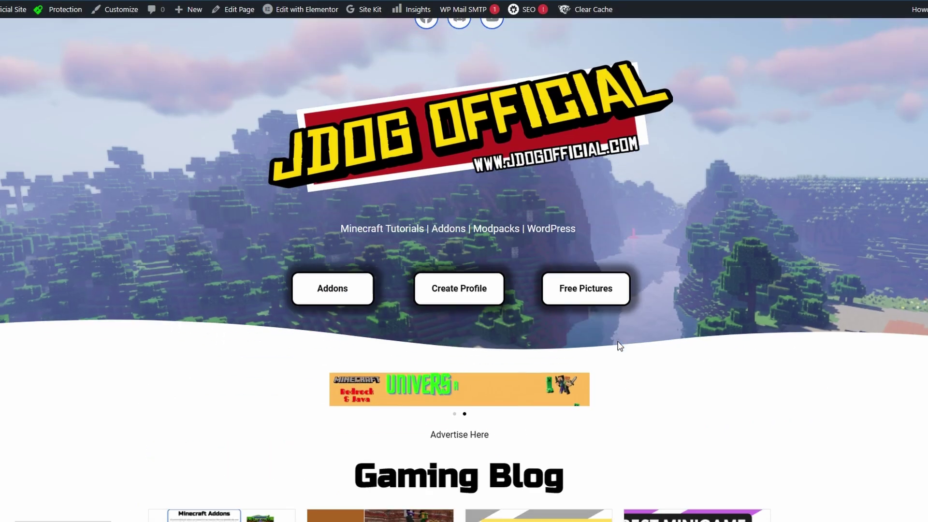
pyautogui.scroll(-10, 620, 346)
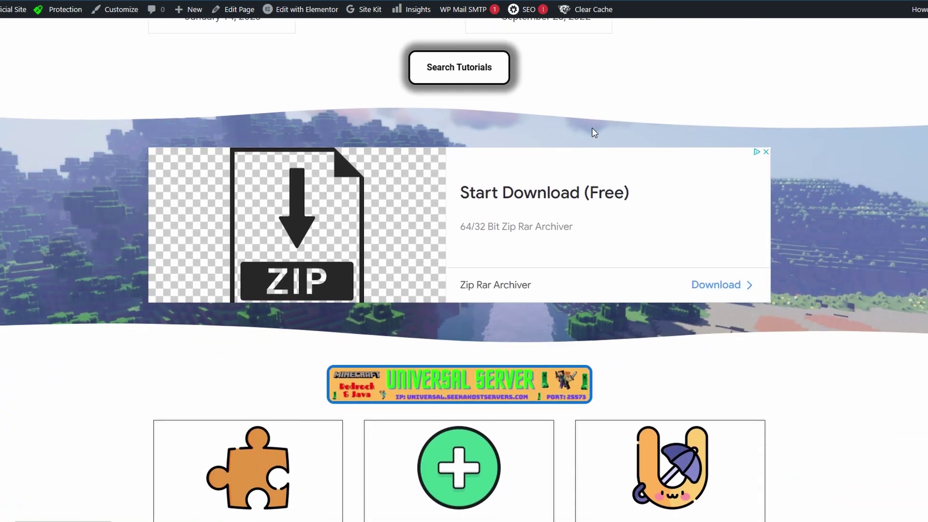
pyautogui.scroll(2, 623, 232)
pyautogui.scroll(-1, 648, 327)
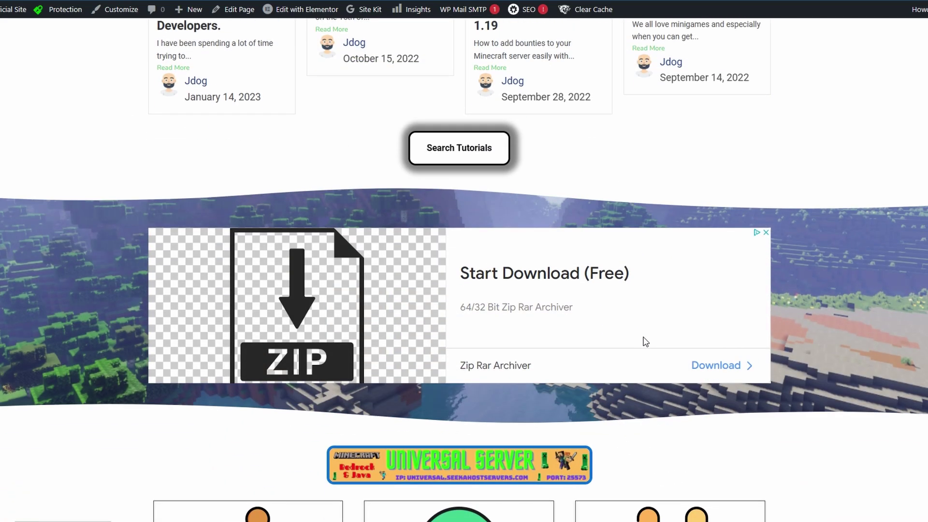
pyautogui.scroll(-3, 637, 343)
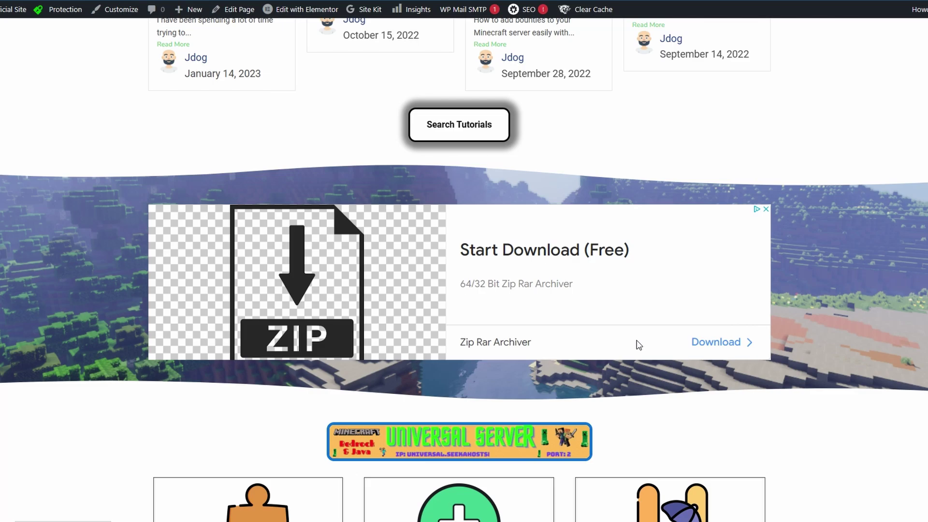
pyautogui.click(637, 343)
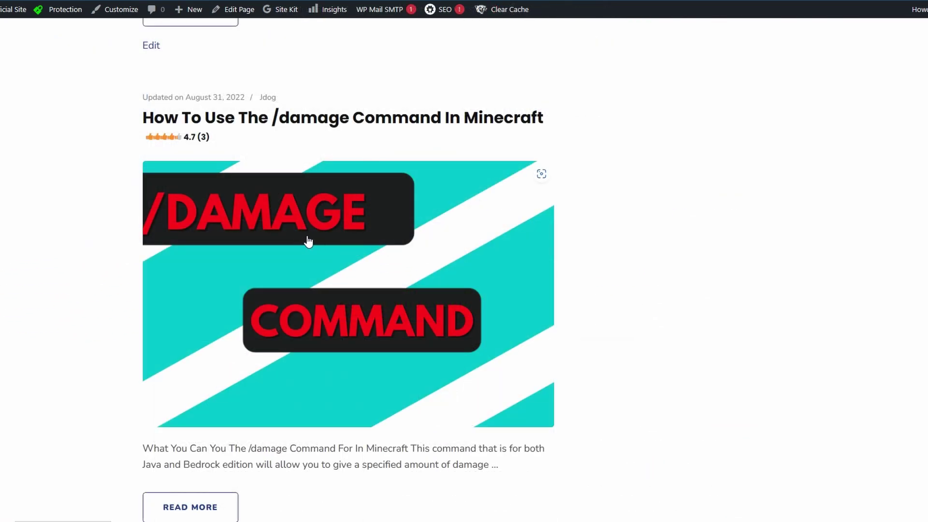
pyautogui.click(325, 238)
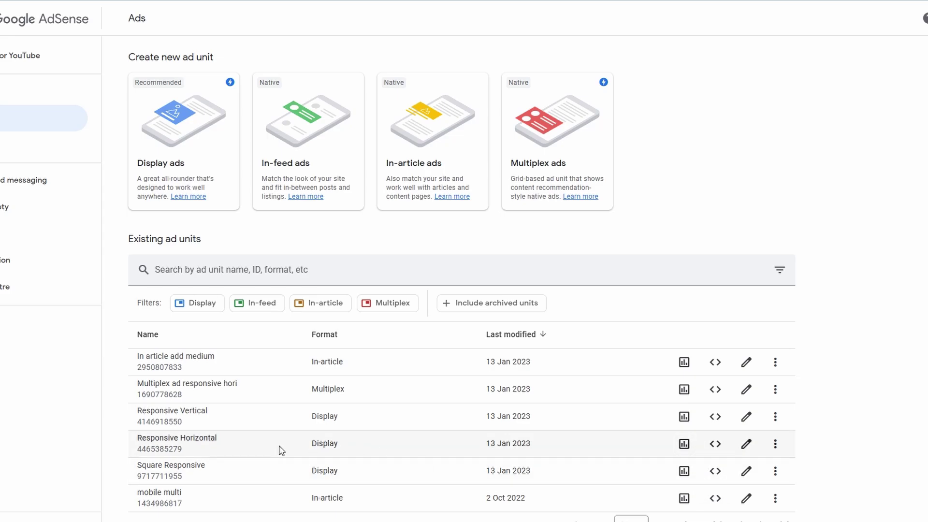
# Show the Get code snippet for the ad unit
pyautogui.click(717, 444)
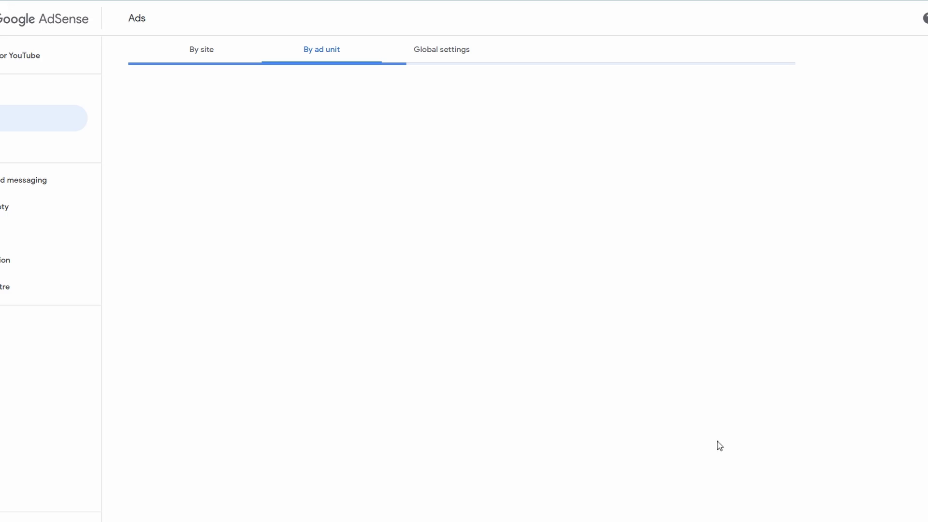
# Copy the ad code and select the 'How To Use The /damage Command' heading in the post
pyautogui.click(306, 314)
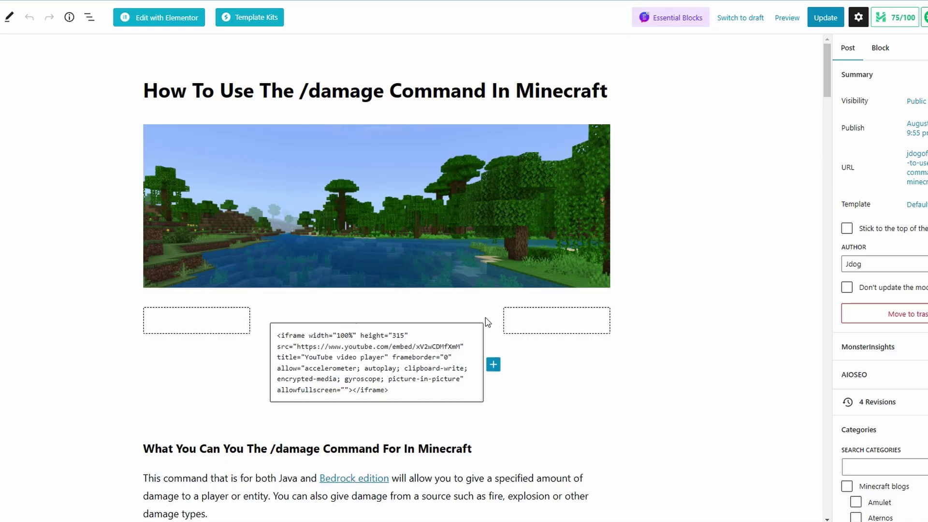
pyautogui.scroll(-3, 486, 321)
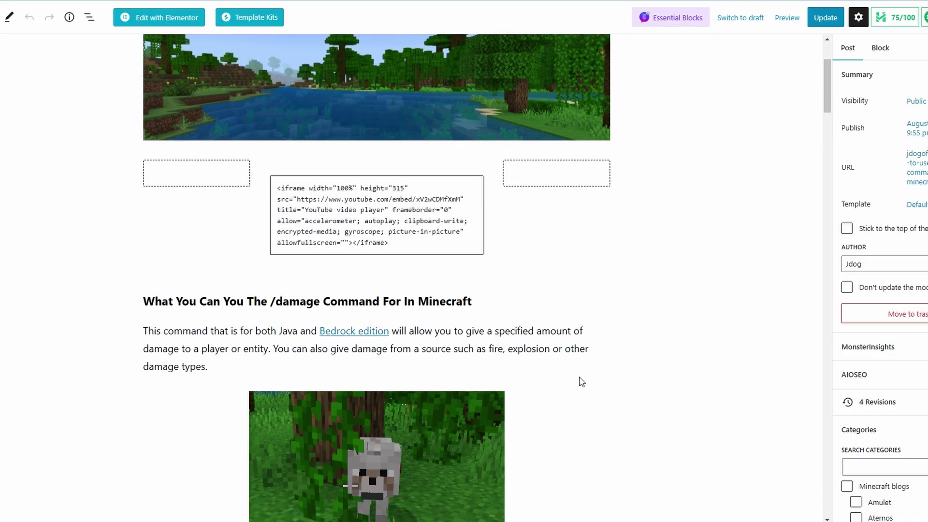
pyautogui.scroll(-4, 580, 382)
pyautogui.scroll(-3, 581, 381)
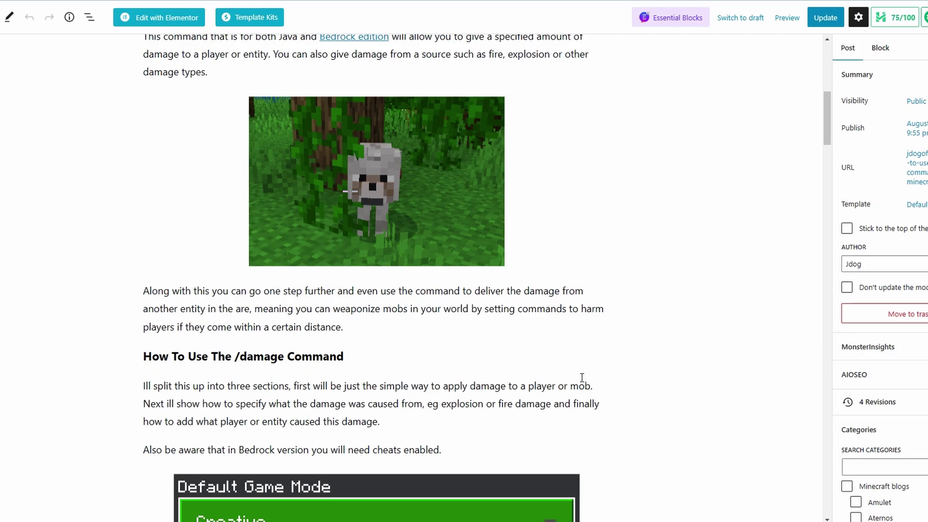
pyautogui.scroll(-2, 430, 334)
pyautogui.click(307, 271)
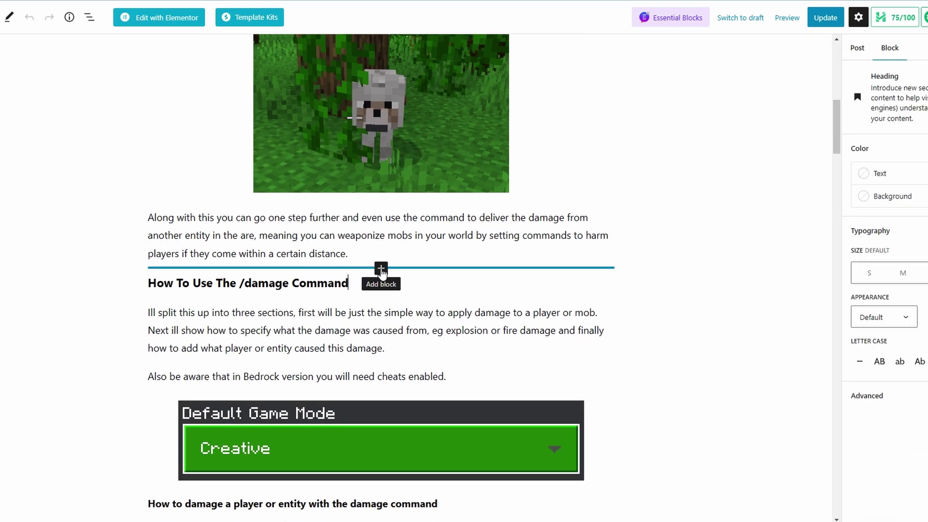
# Insert a Custom HTML block with the pasted AdSense code, preview it, and save the post
pyautogui.click(381, 270)
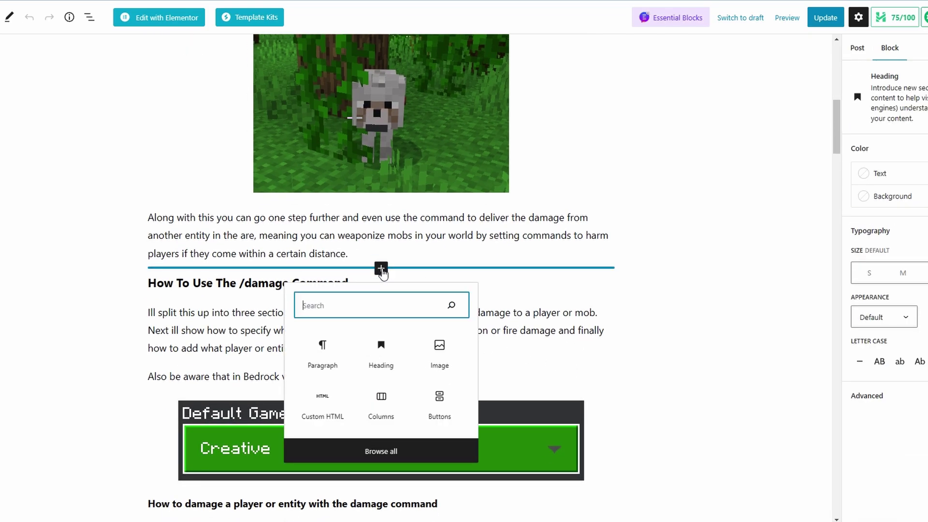
pyautogui.click(318, 410)
pyautogui.hotkey('ctrl', 'v')
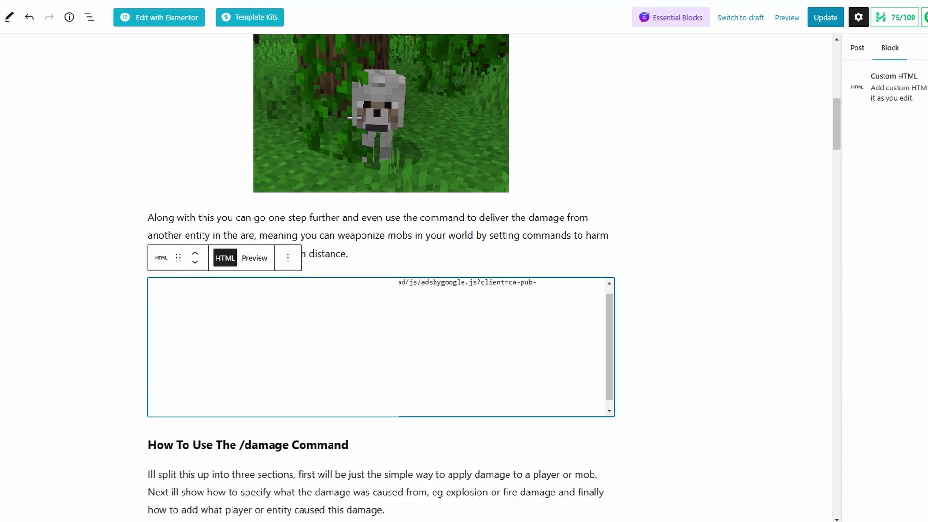
pyautogui.click(255, 258)
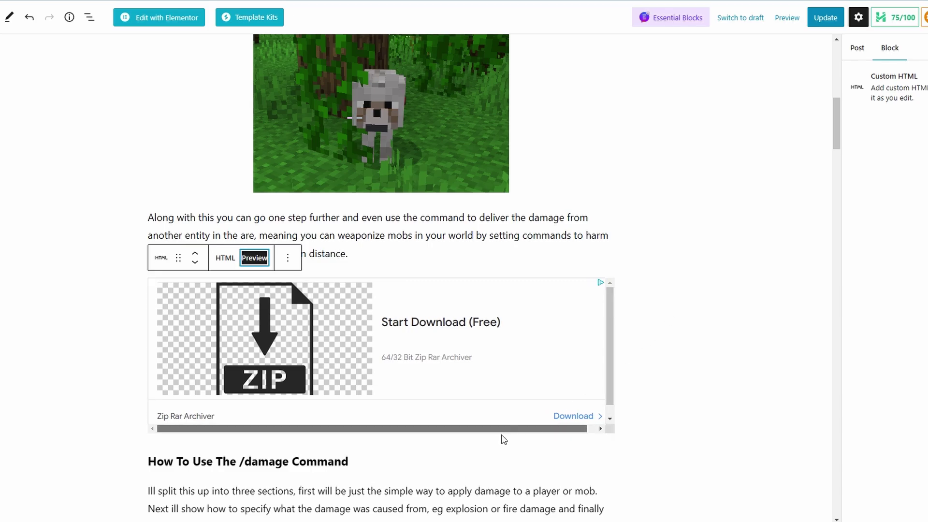
pyautogui.hotkey('ctrl', 's')
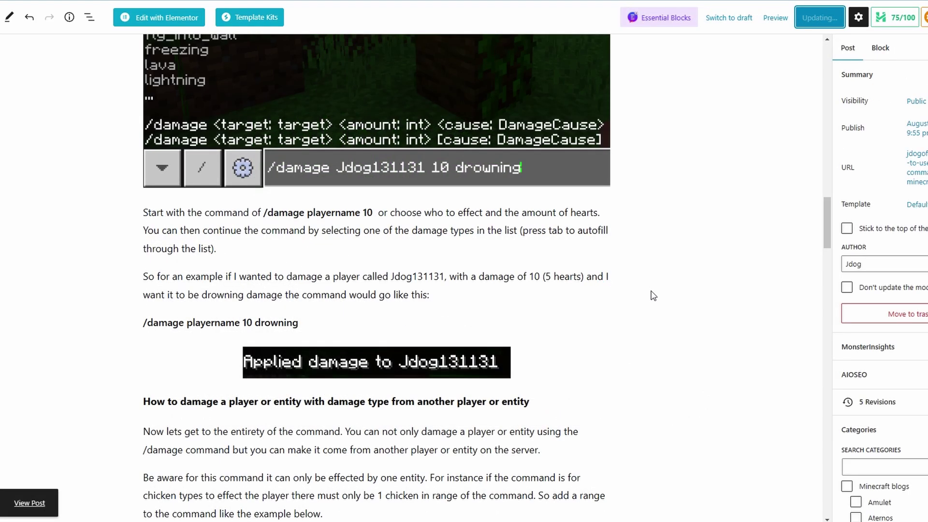
# Add a 50/50 Columns block below the Applied damage image, then view the Square Responsive ad code
pyautogui.scroll(-2, 529, 294)
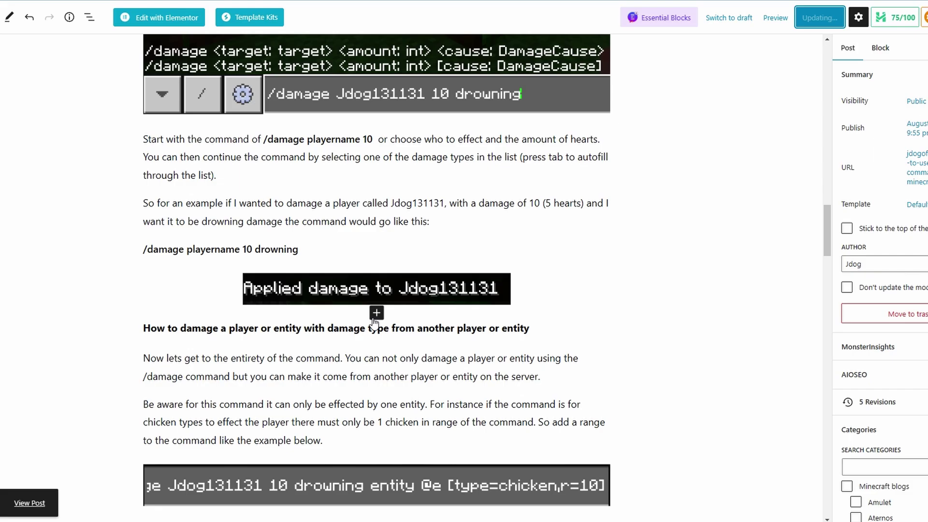
pyautogui.click(375, 315)
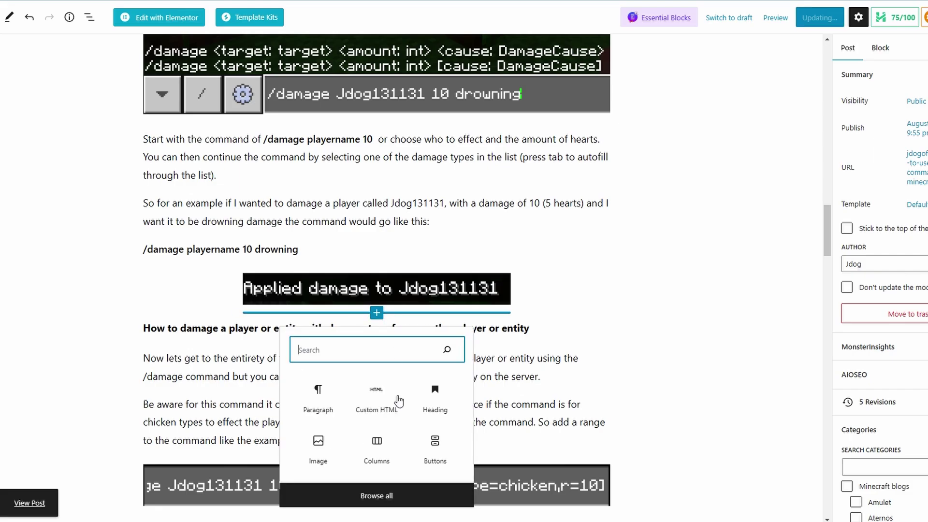
pyautogui.click(377, 442)
pyautogui.click(264, 397)
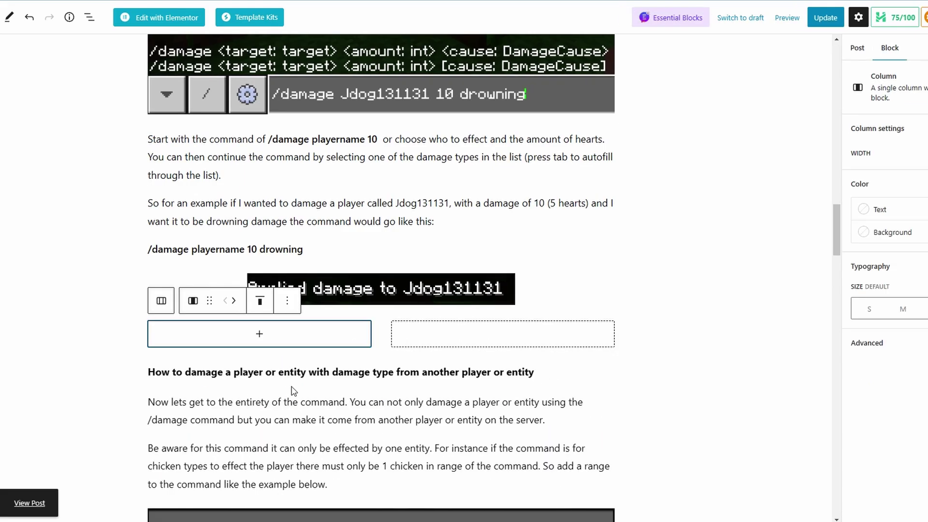
pyautogui.click(295, 341)
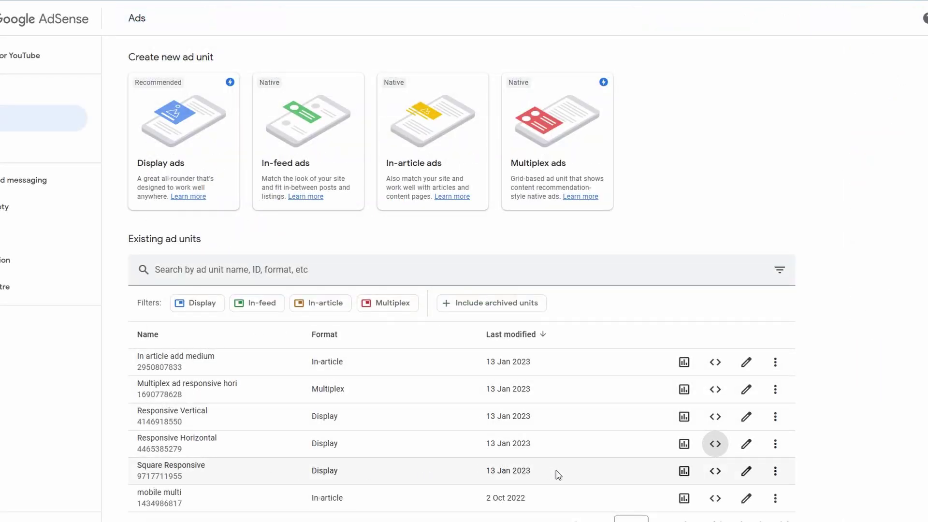
pyautogui.click(717, 472)
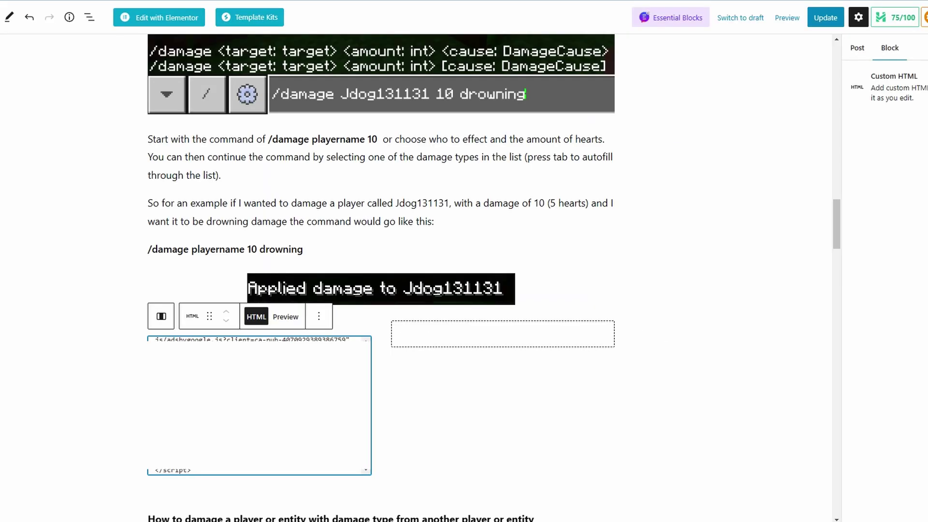
# Preview the left column's ad, then paste the AdSense code into the right column's HTML block
pyautogui.click(286, 317)
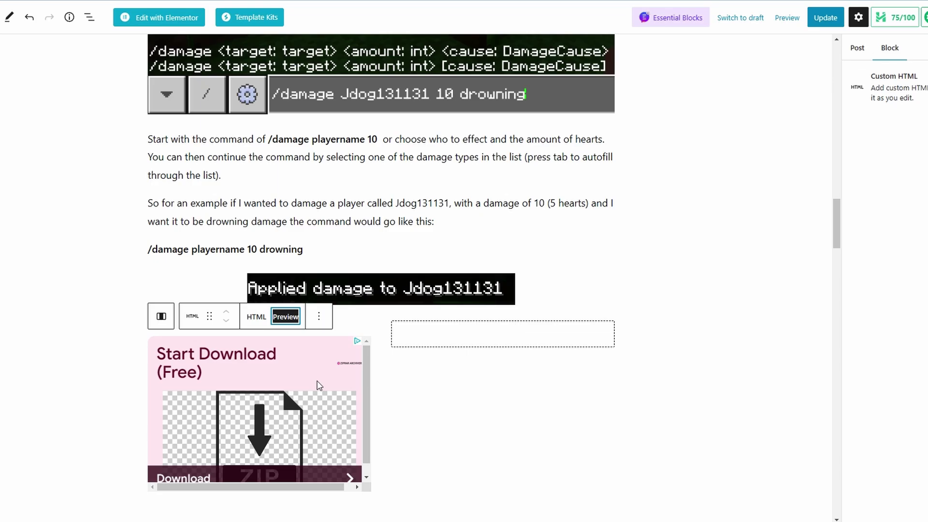
pyautogui.rightClick(428, 351)
pyautogui.click(485, 186)
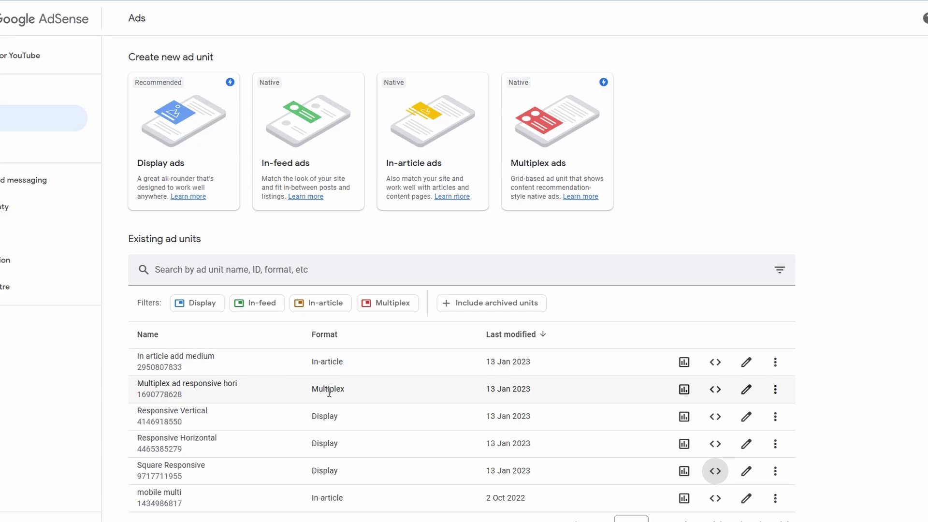
# Copy the code snippet of another ad unit from the AdSense By ad unit list
pyautogui.click(714, 391)
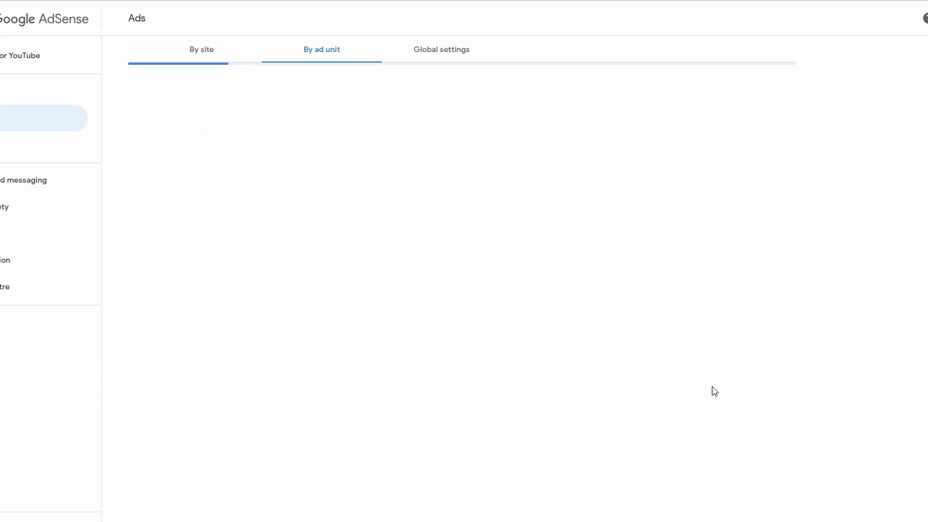
pyautogui.click(300, 290)
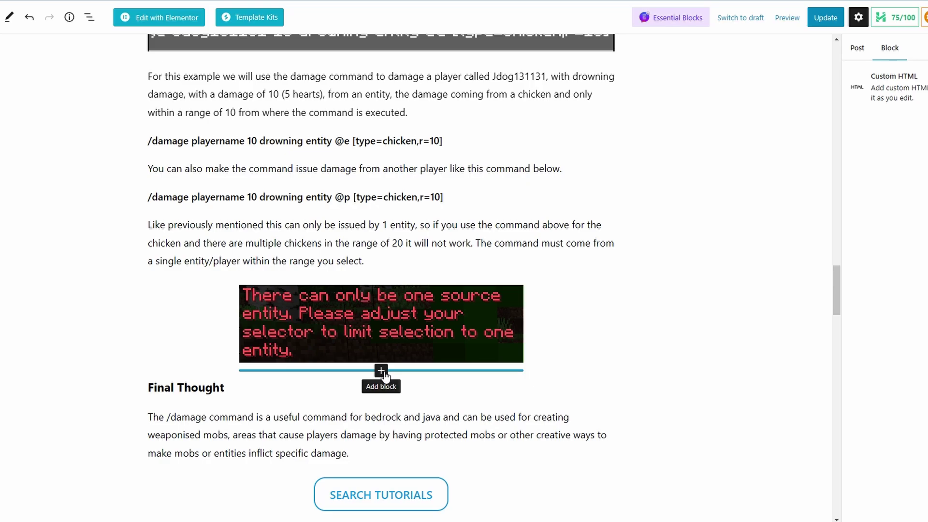
# Insert a Custom HTML block below the error image, paste the ad code, and preview the Minecraft ads grid
pyautogui.click(382, 372)
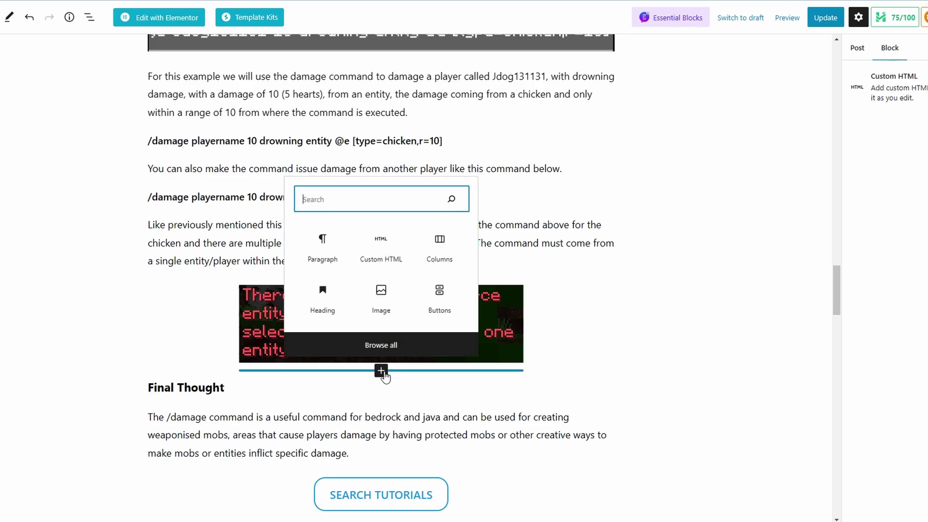
pyautogui.click(379, 249)
pyautogui.hotkey('ctrl', 'v')
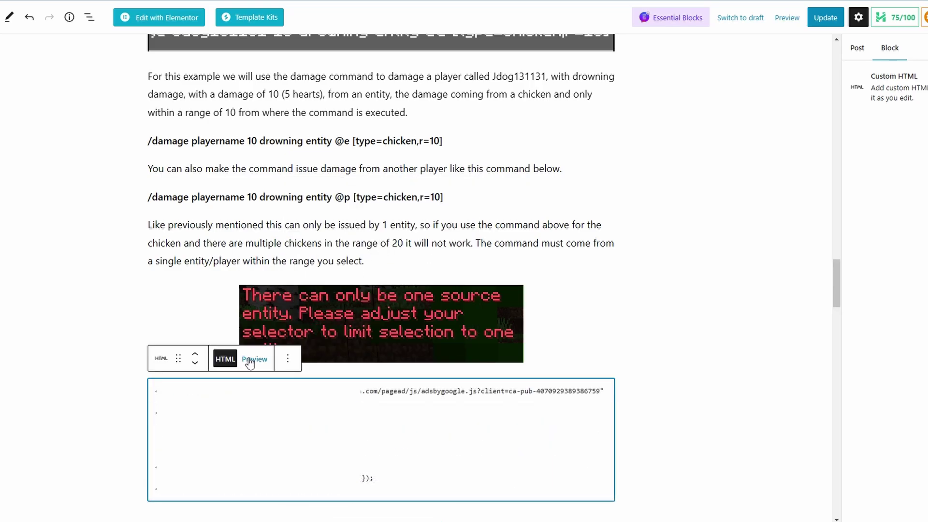
pyautogui.click(249, 360)
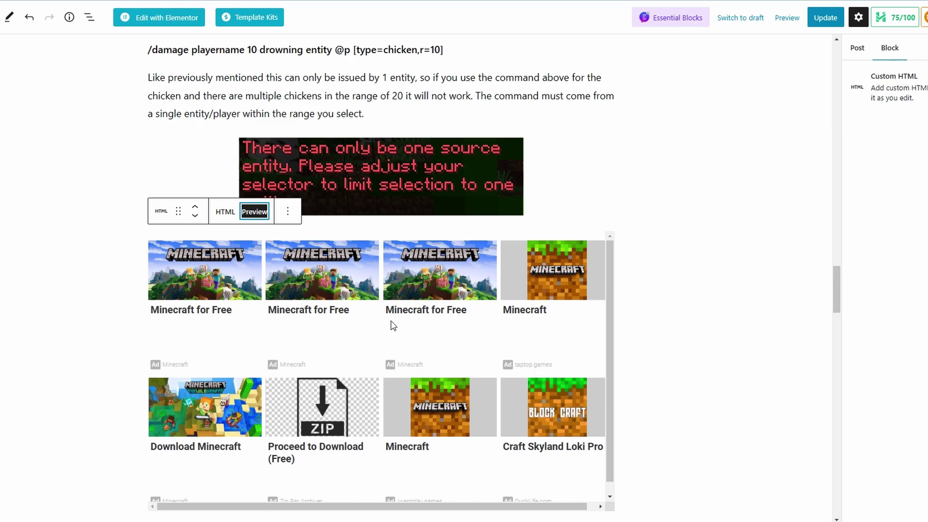
pyautogui.scroll(9, 801, 97)
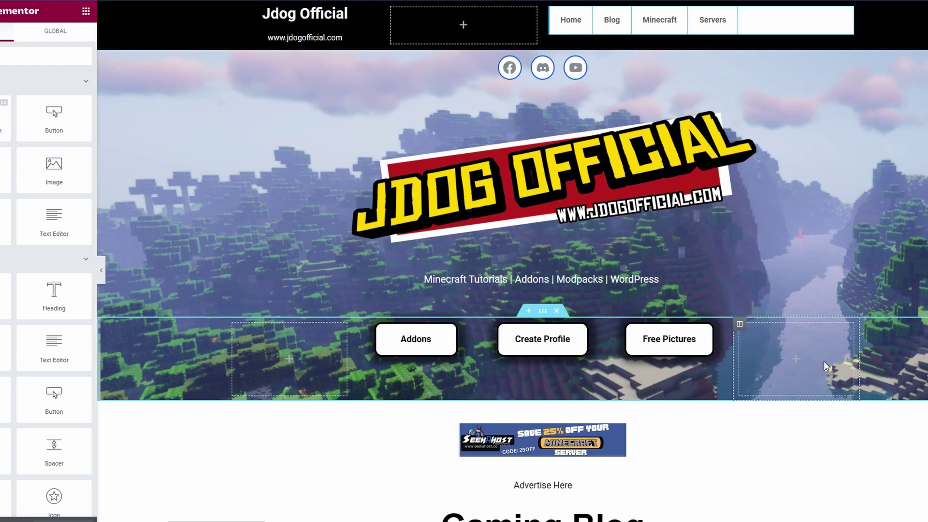
# Insert an empty section on the homepage below the YouTube video cards
pyautogui.scroll(-10, 823, 365)
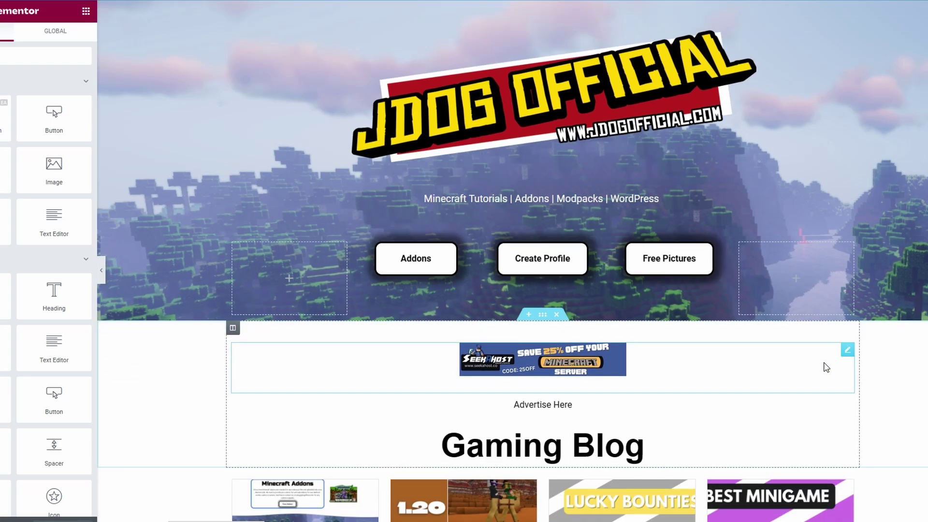
pyautogui.scroll(-4, 821, 369)
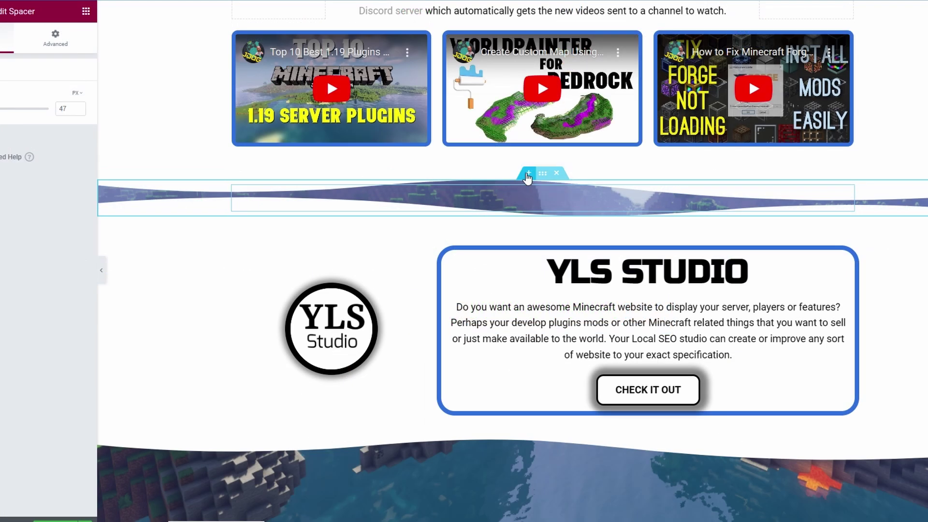
pyautogui.click(528, 175)
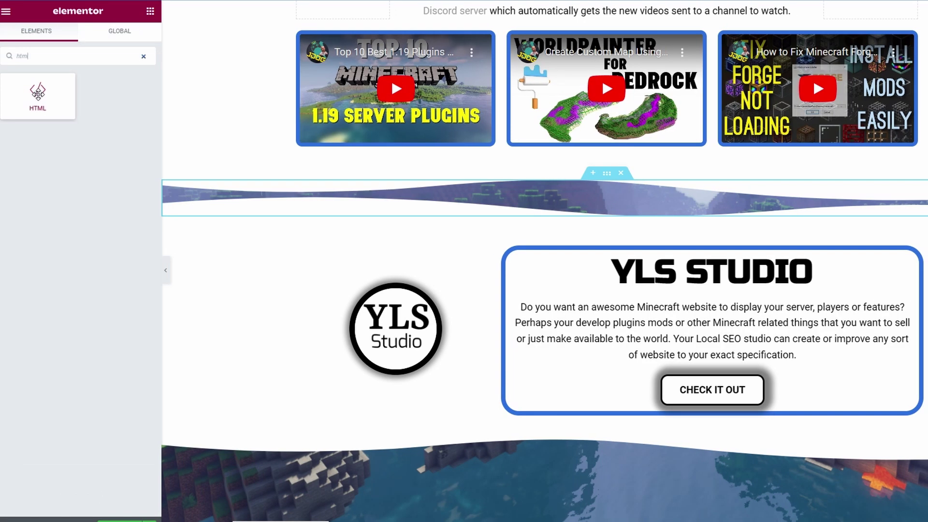
# Drop an HTML widget into the wave section and place it below the grey Spacer
pyautogui.moveTo(39, 92); pyautogui.dragTo(544, 202)
pyautogui.moveTo(473, 202); pyautogui.dragTo(500, 198)
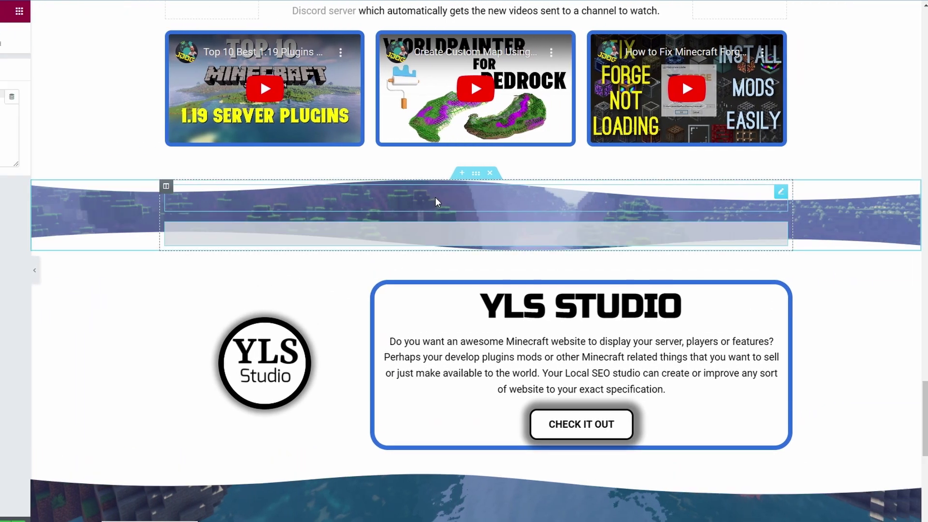
pyautogui.moveTo(433, 195); pyautogui.dragTo(635, 255)
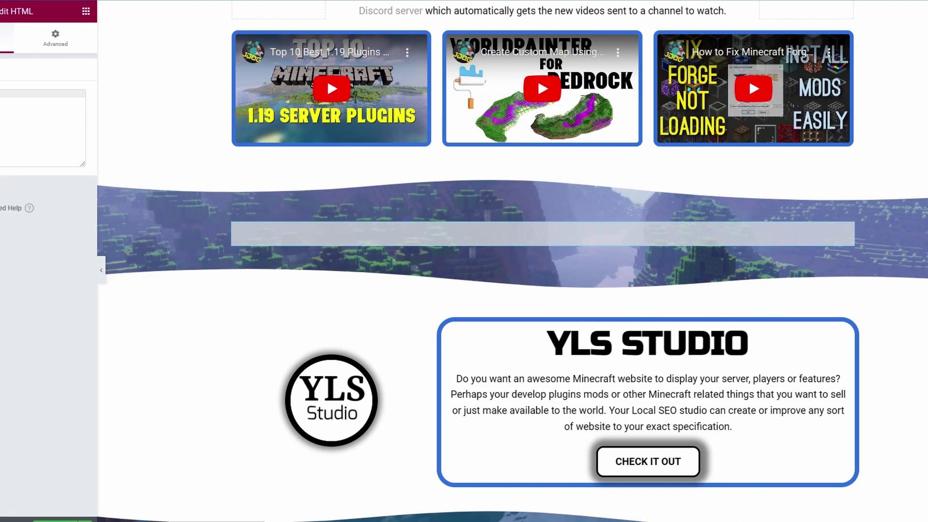
# Paste the AdSense code into the HTML widget's Code box
pyautogui.rightClick(14, 91)
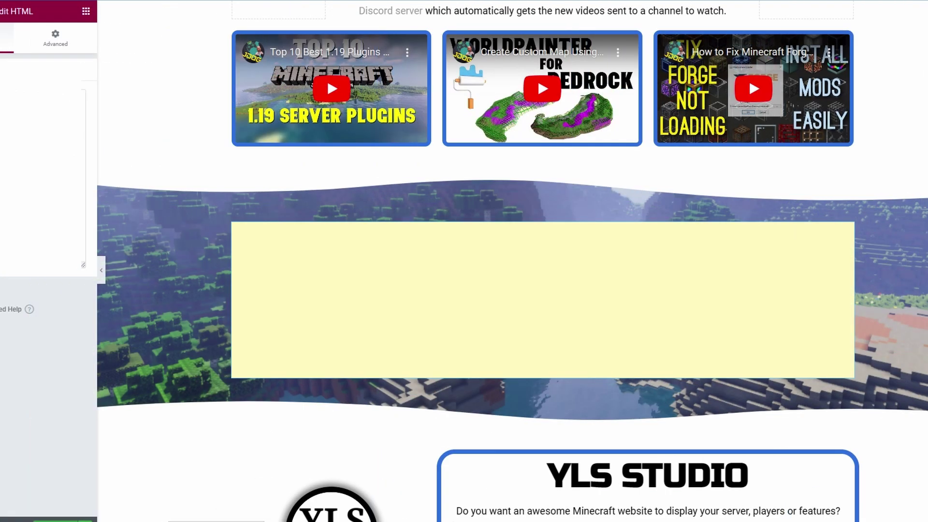